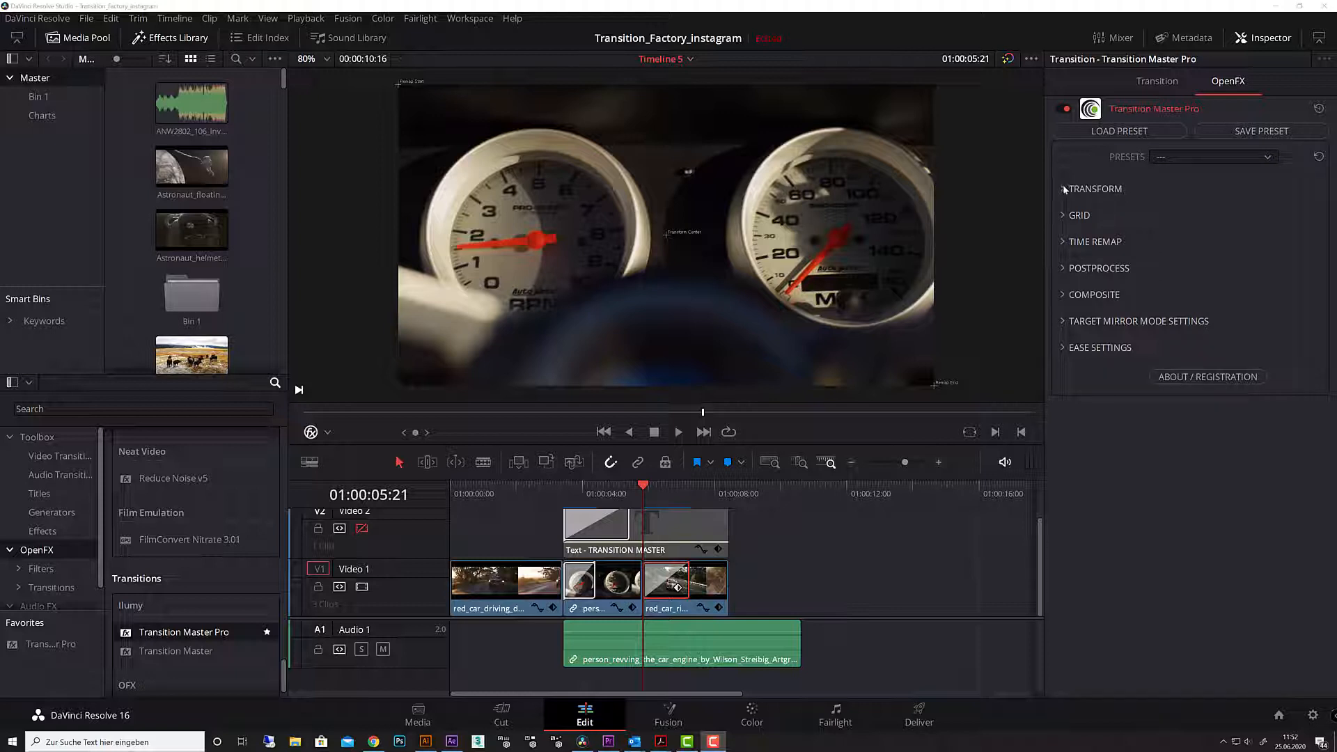
# Look over the Transform parameters of the selected Transition Master Pro transition and scrub to its midpoint
pyautogui.click(1063, 189)
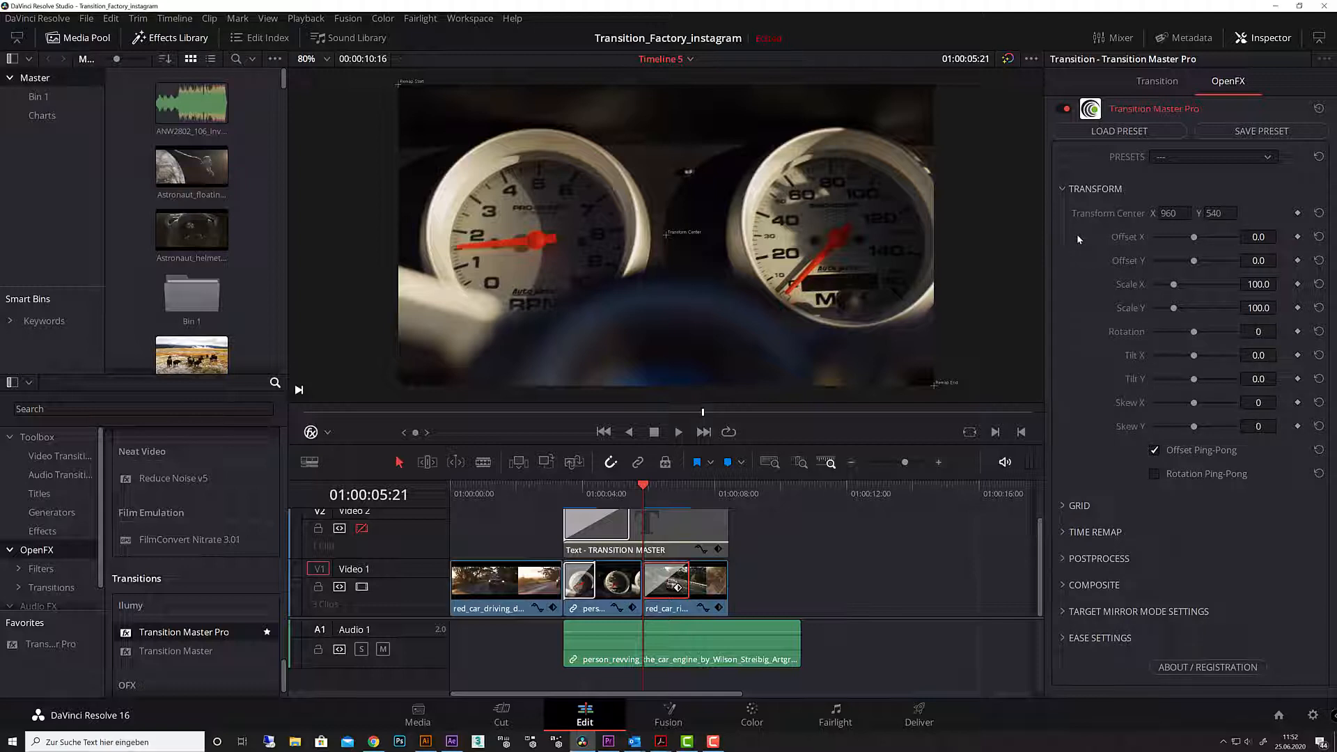
pyautogui.click(1063, 188)
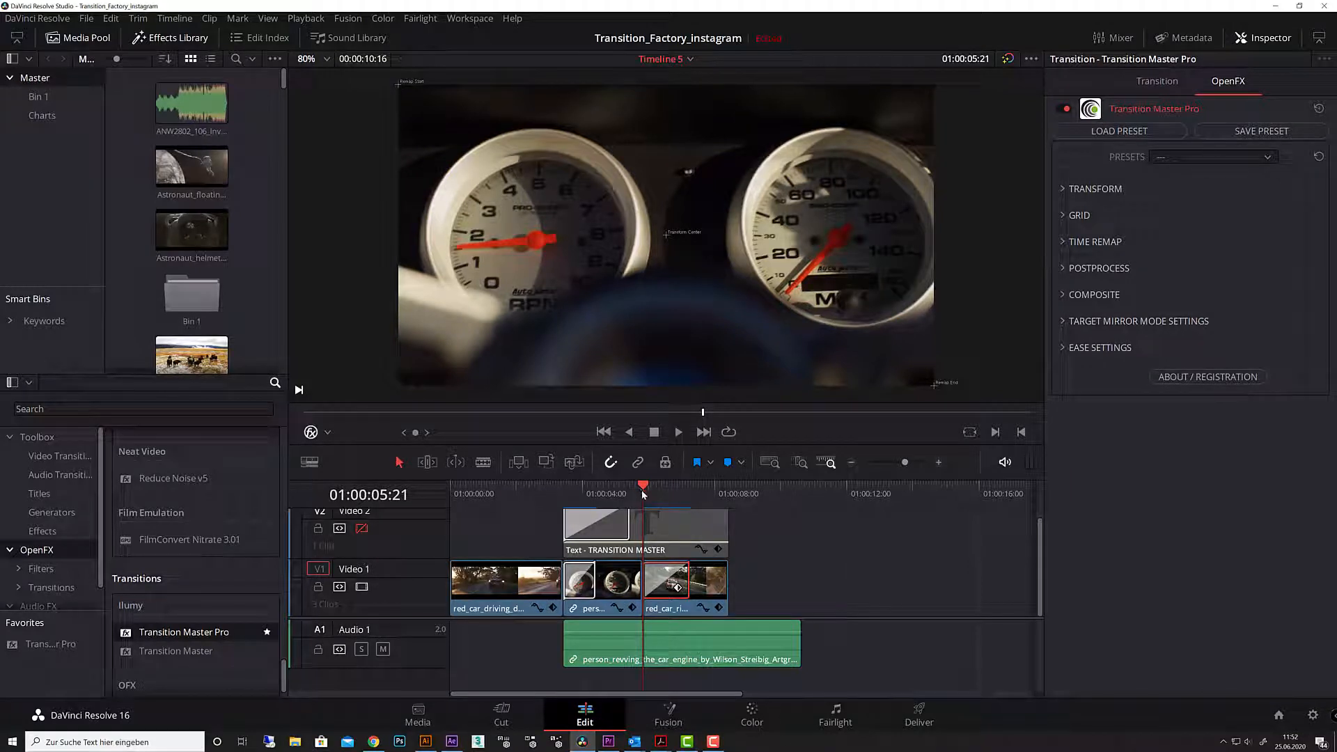
pyautogui.moveTo(655, 489); pyautogui.dragTo(662, 487)
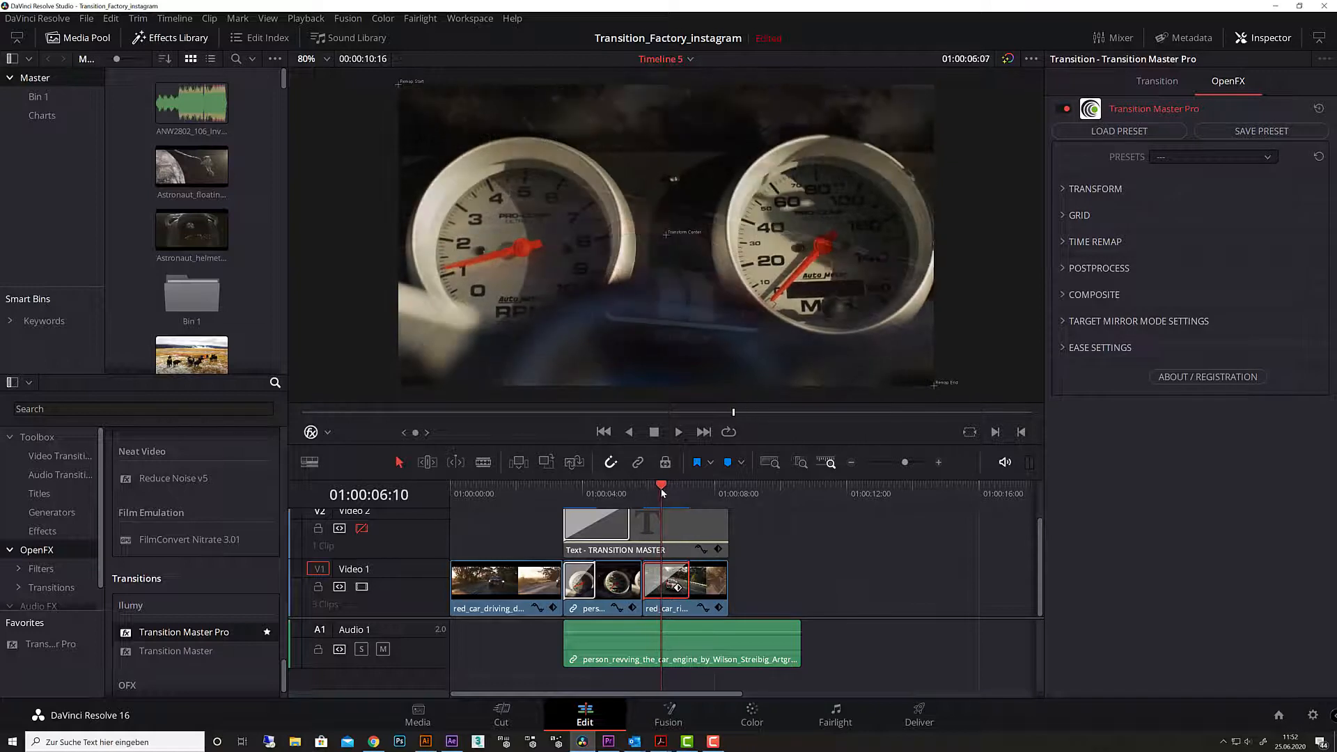
# Apply the A-Move_Down preset to the transition and play it back from the cut to check the motion
pyautogui.click(1201, 159)
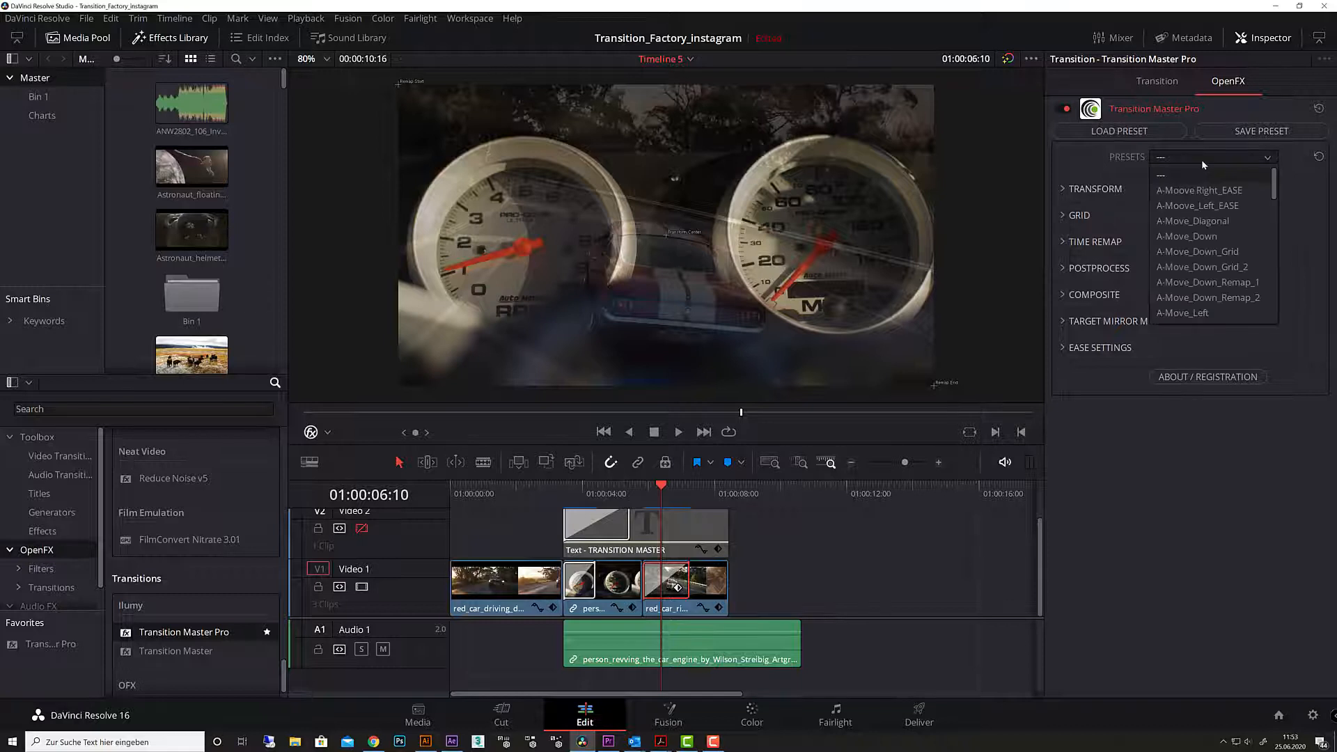
pyautogui.click(1223, 237)
pyautogui.moveTo(663, 490); pyautogui.dragTo(643, 487)
pyautogui.press('space')
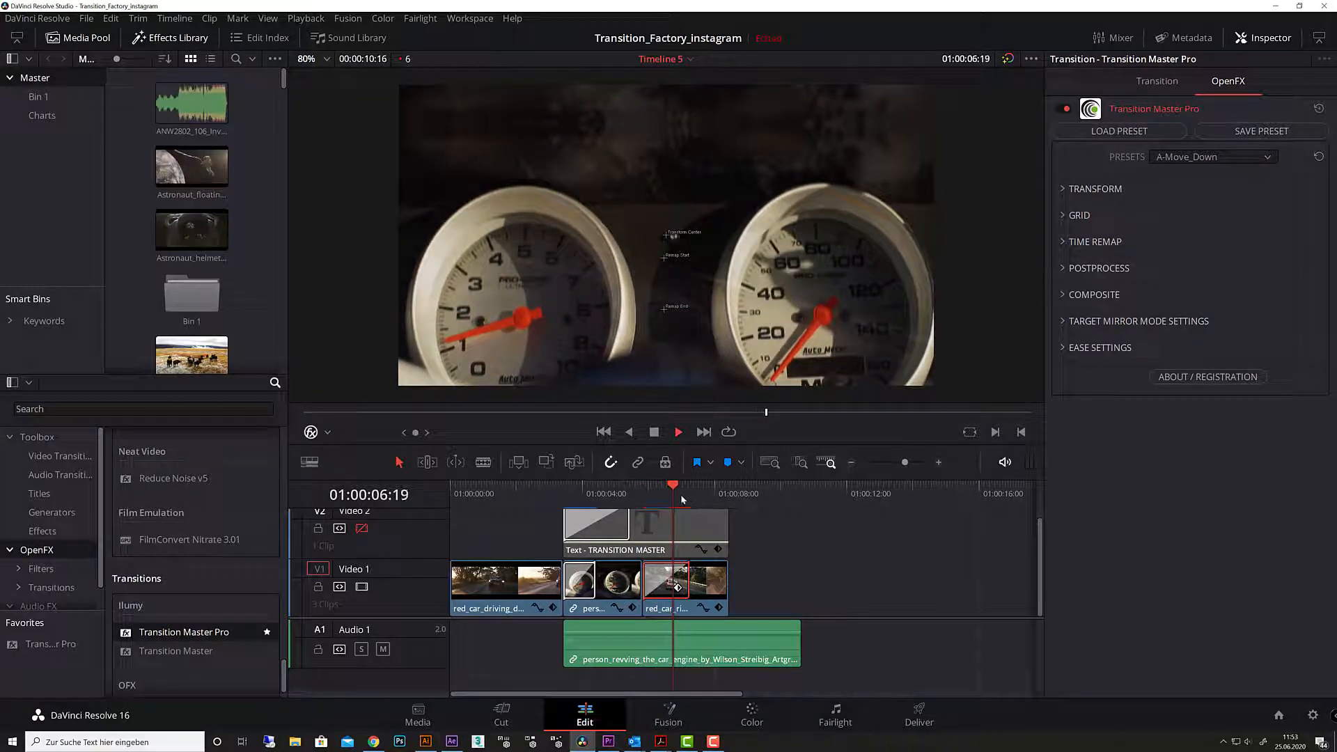
pyautogui.click(645, 494)
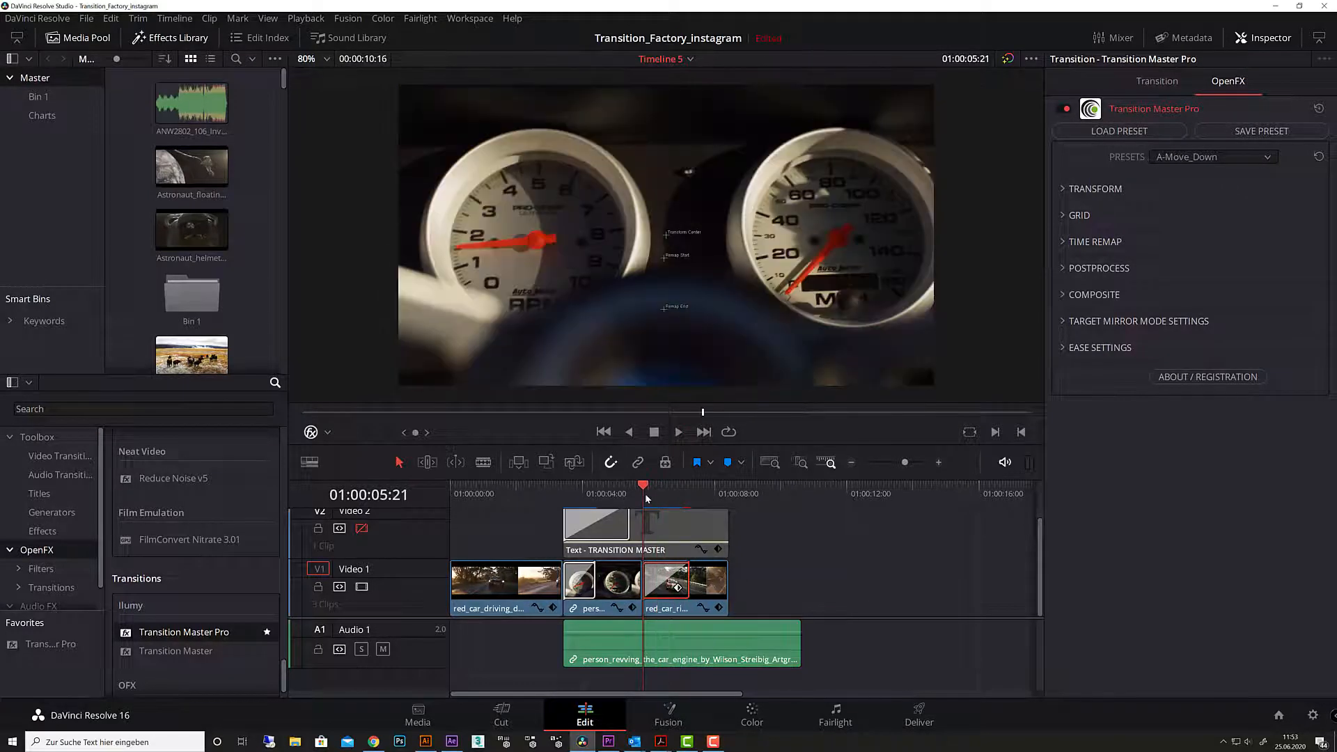
pyautogui.press('space')
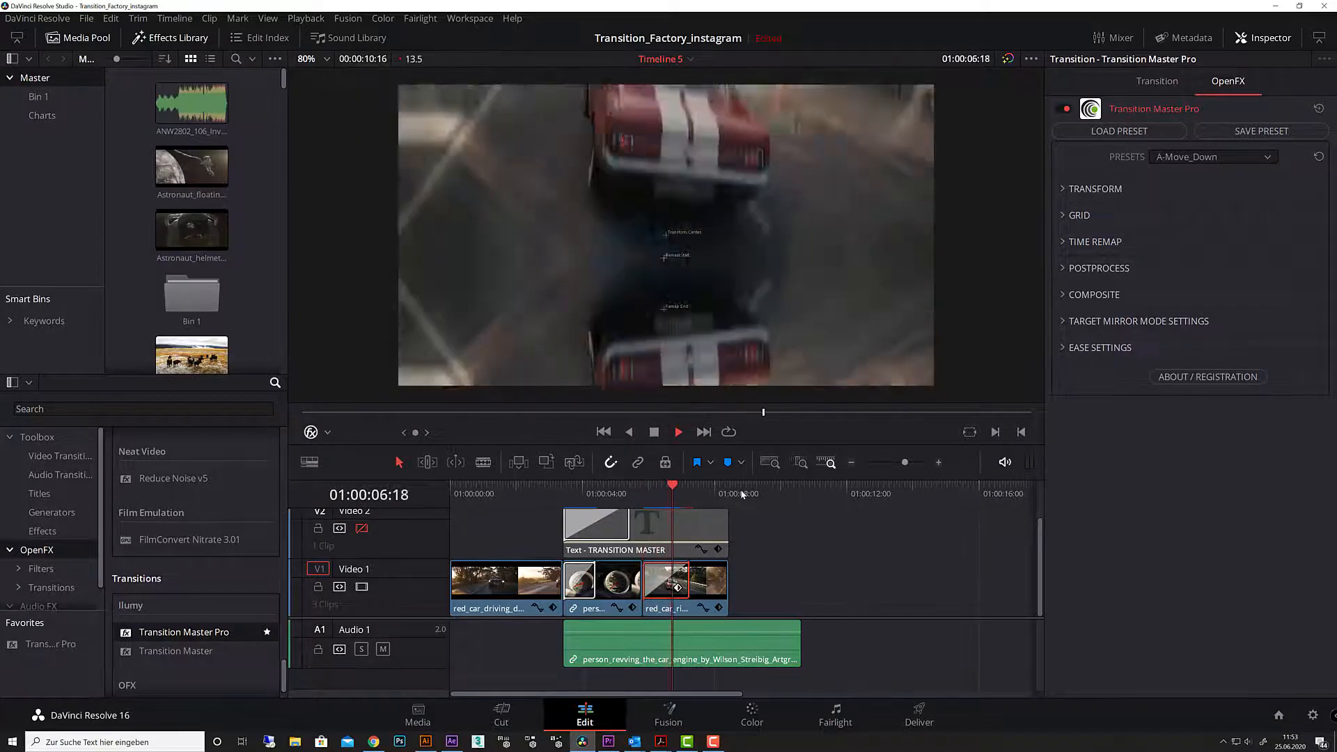
pyautogui.click(667, 493)
pyautogui.press('Left')
# Switch the transition to the A-Move_Left_Grid preset and preview the result over the cut
pyautogui.click(1204, 160)
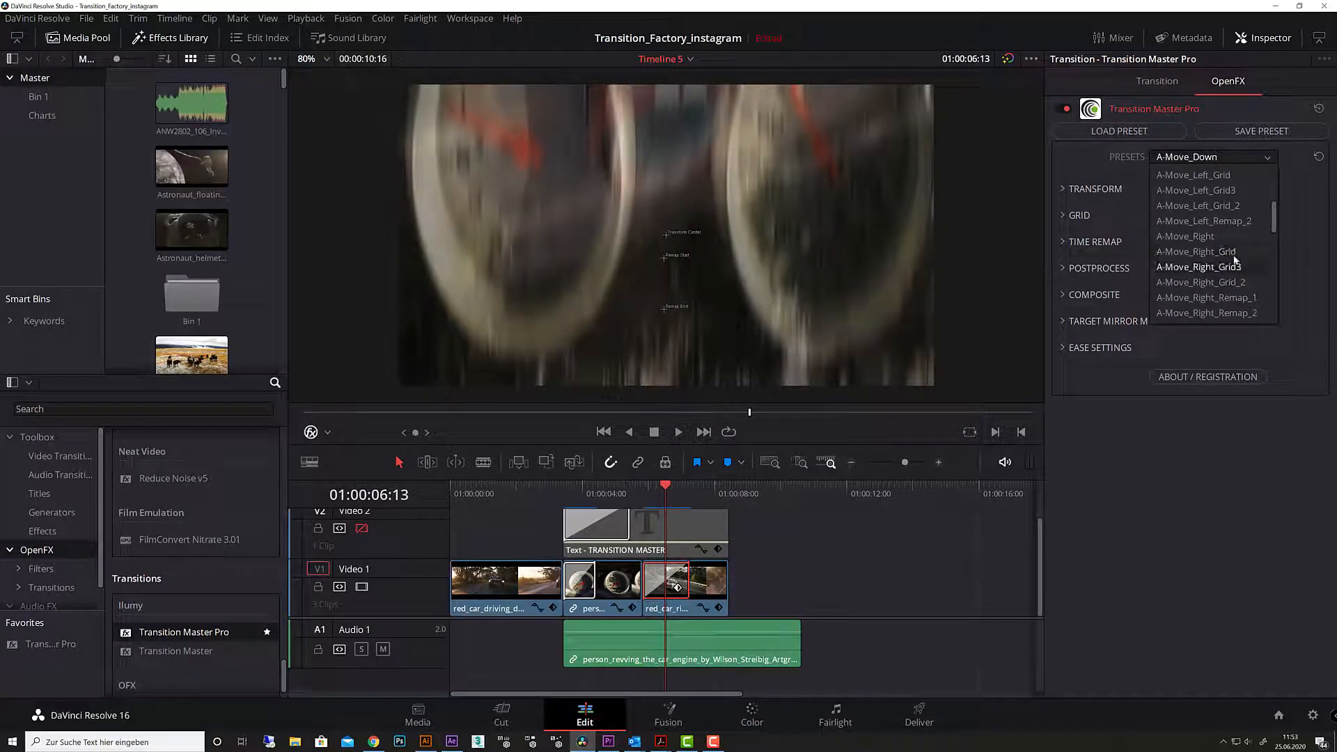
pyautogui.click(1237, 179)
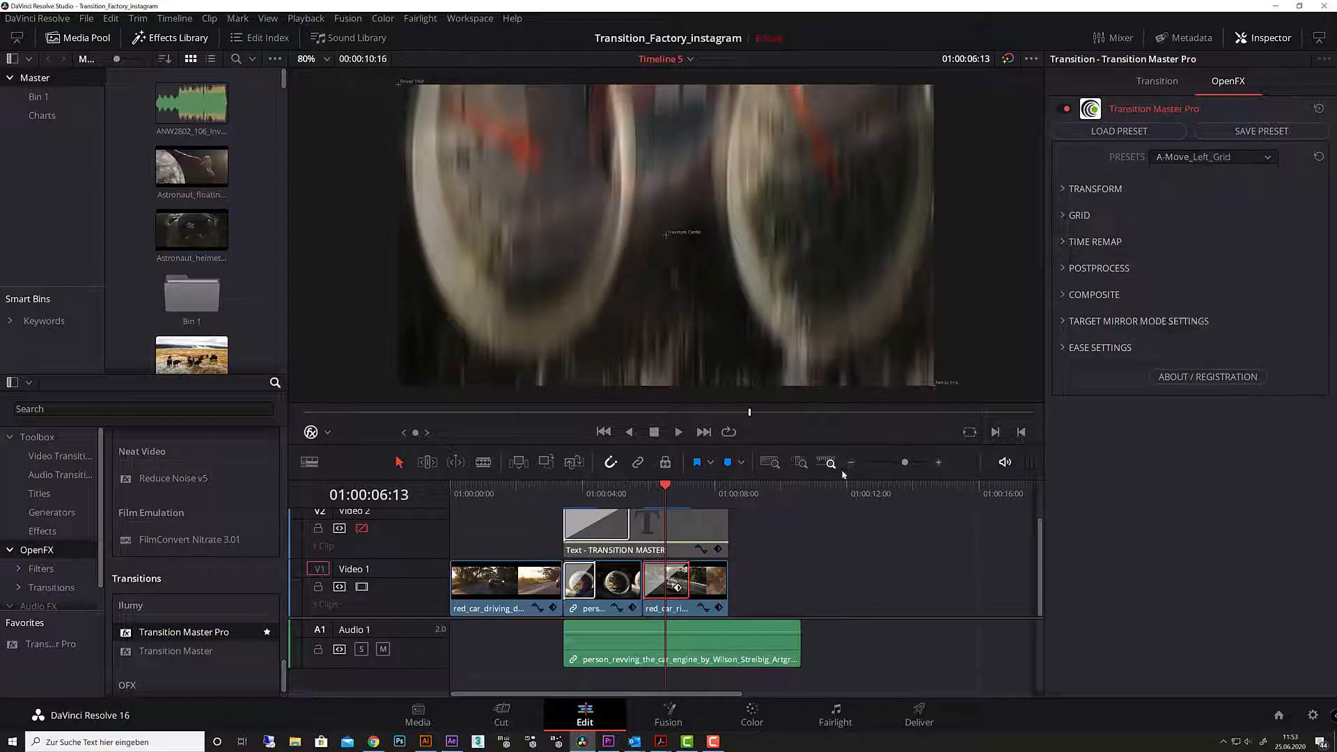
pyautogui.moveTo(670, 488); pyautogui.dragTo(649, 487)
pyautogui.press('space')
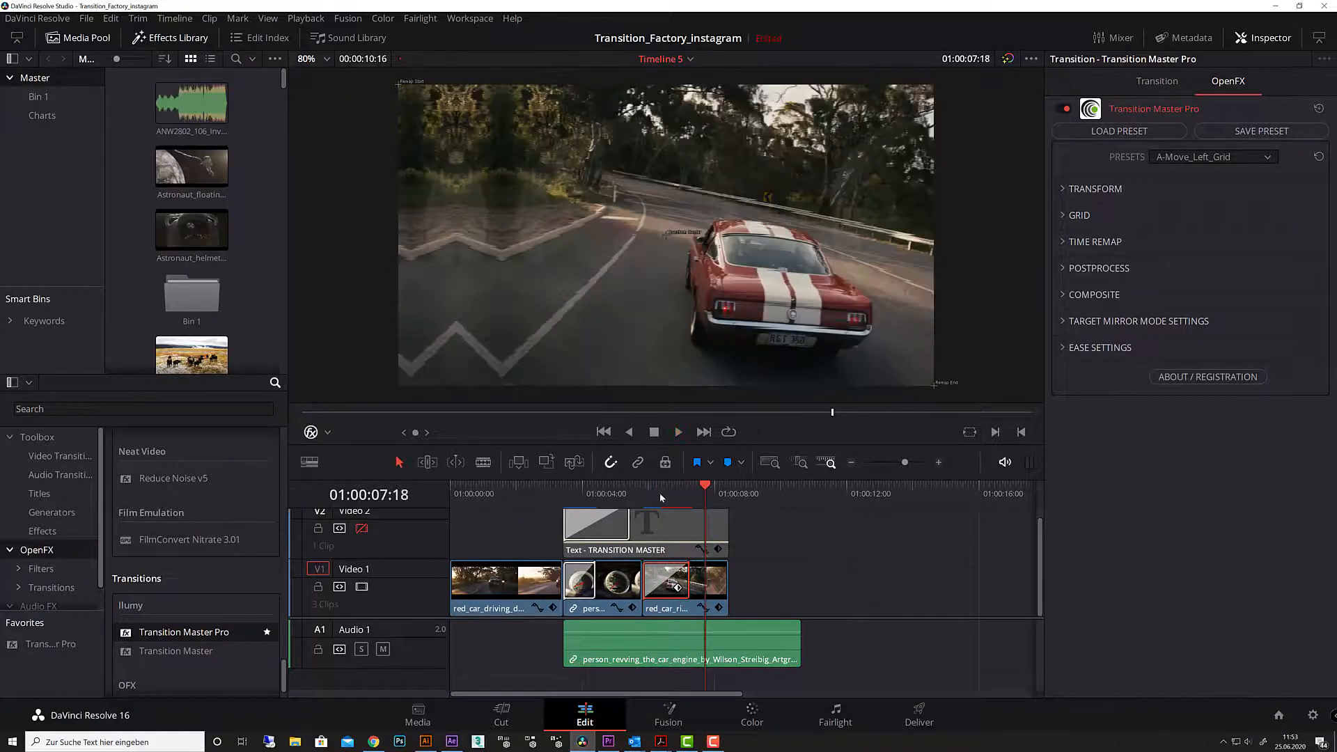
pyautogui.press('space')
pyautogui.press('space')
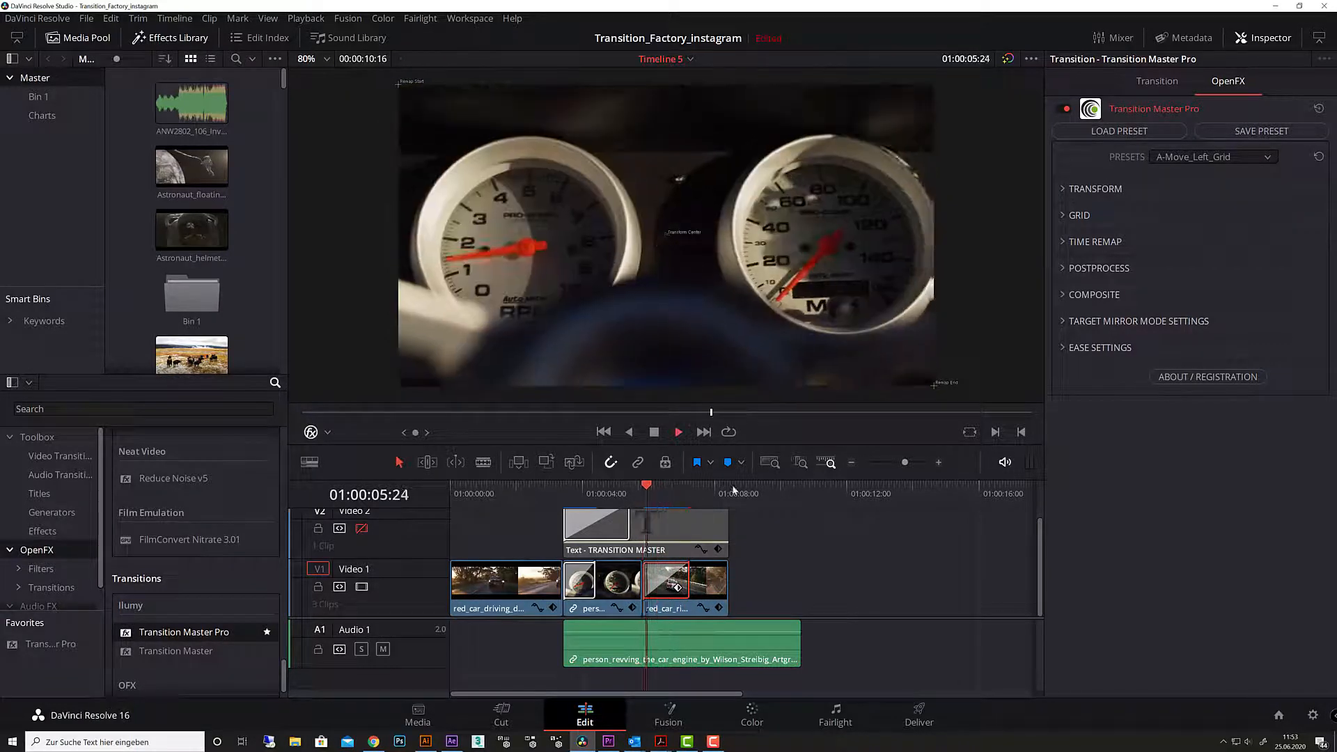
pyautogui.press('space')
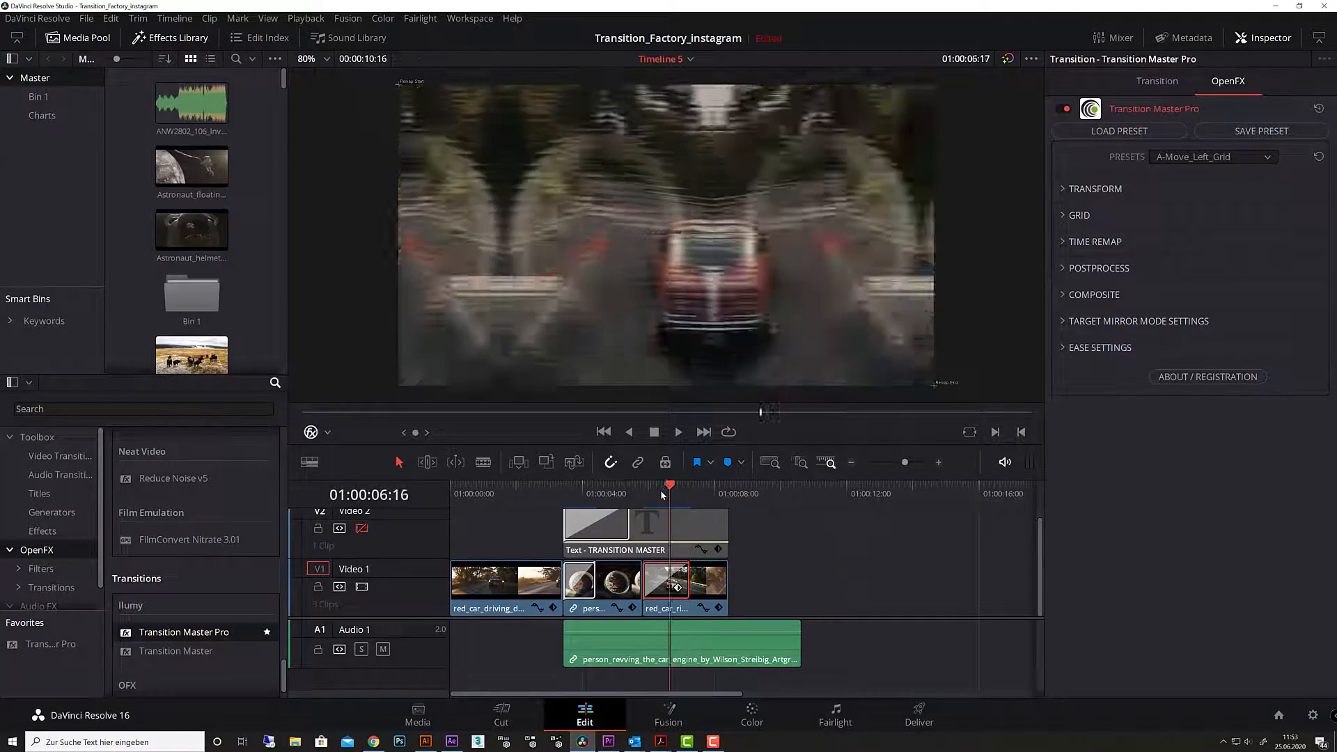
pyautogui.moveTo(692, 488); pyautogui.dragTo(663, 489)
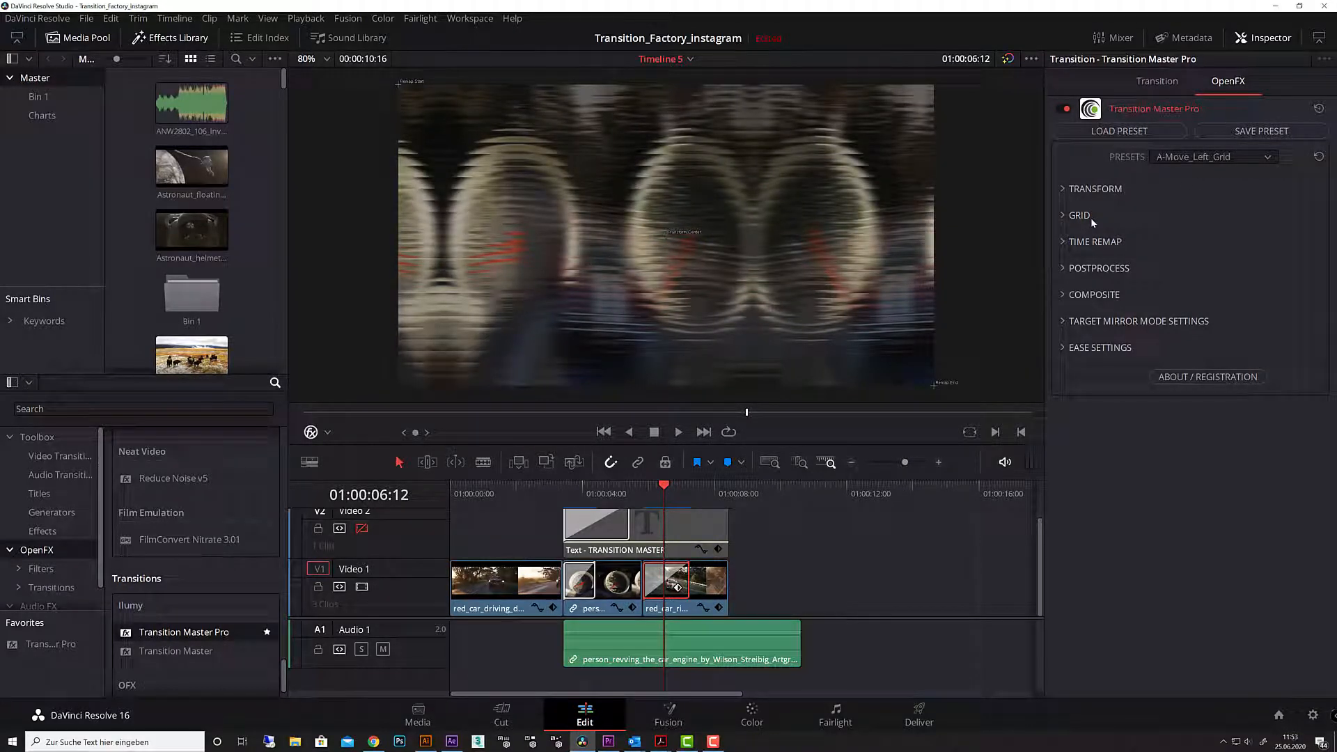
# Clear the preset and replace the transition at the start of the last Video 1 clip with a fresh Transition Master Pro
pyautogui.click(1319, 157)
pyautogui.click(1064, 190)
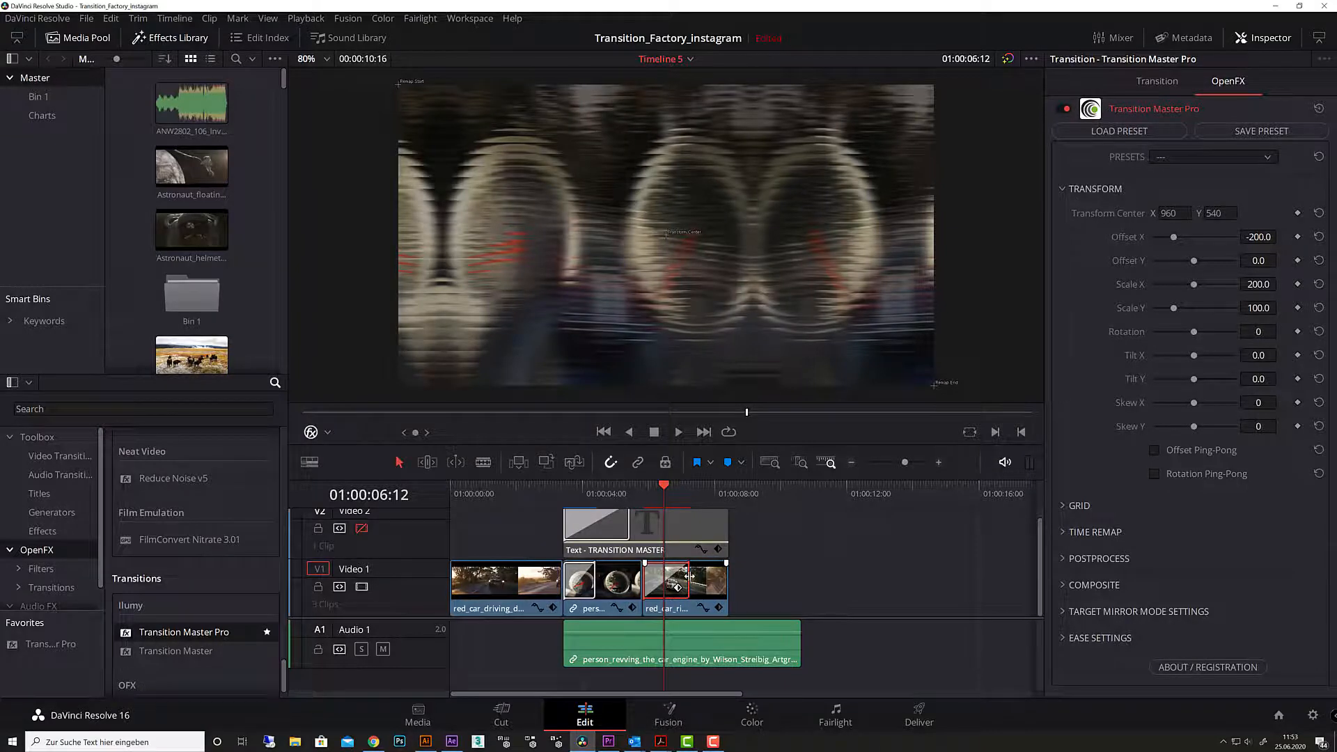
pyautogui.press('Delete')
pyautogui.moveTo(139, 635); pyautogui.dragTo(664, 602)
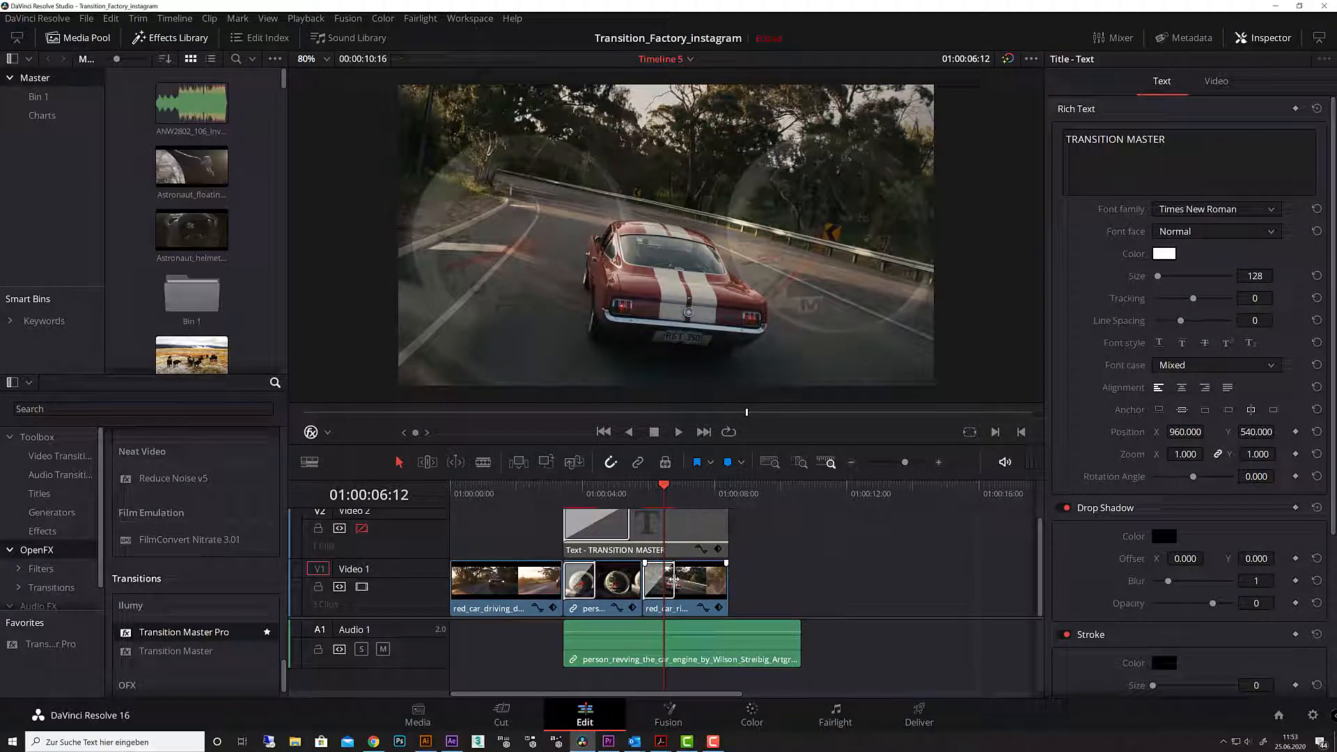
# Collapse all OpenFX parameter sections of the new transition except Transform, and turn off Offset Ping-Pong
pyautogui.click(670, 580)
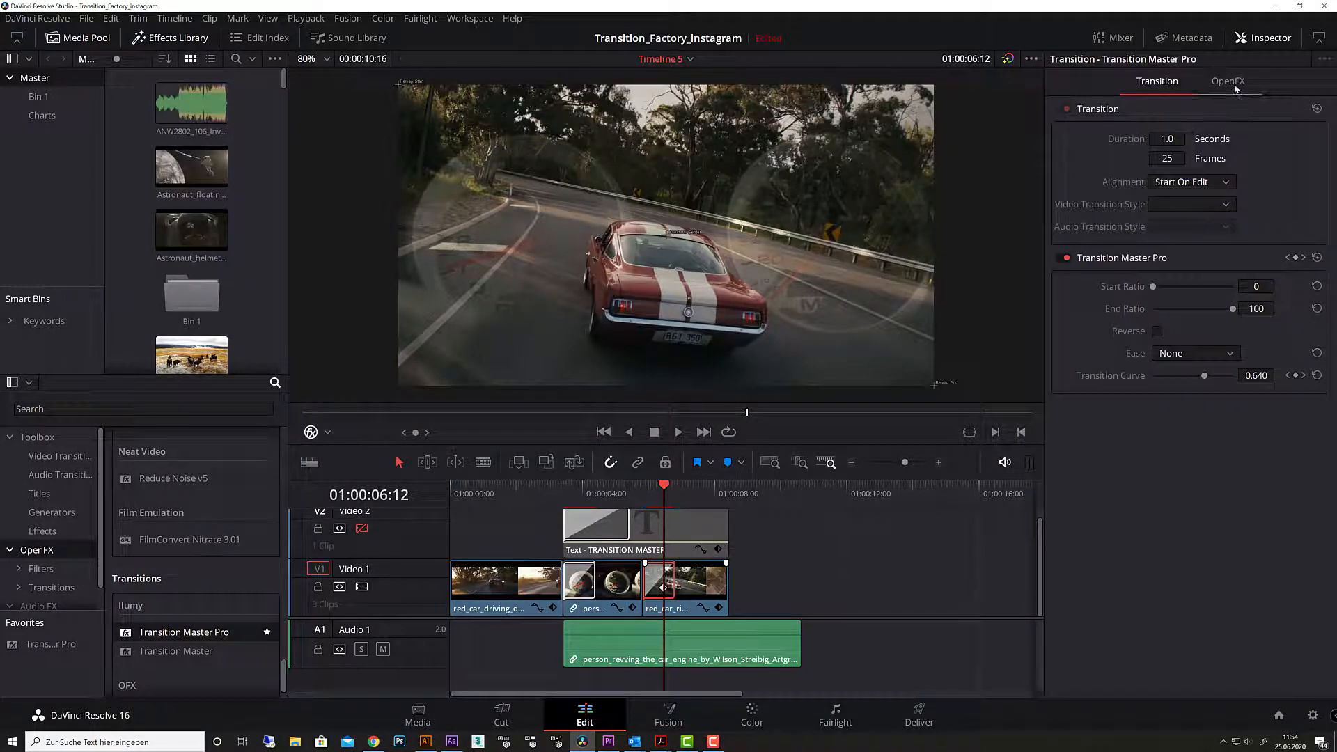
pyautogui.click(1228, 81)
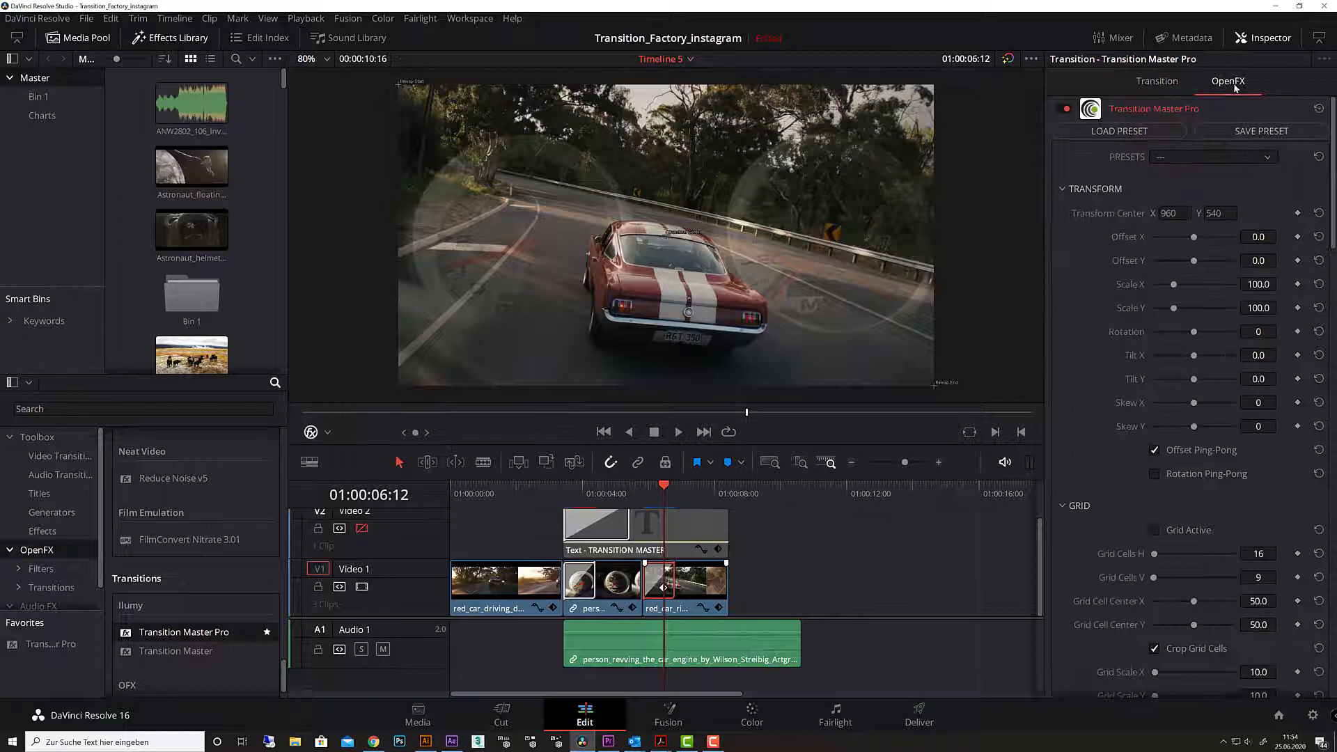
pyautogui.click(1063, 506)
pyautogui.click(1062, 532)
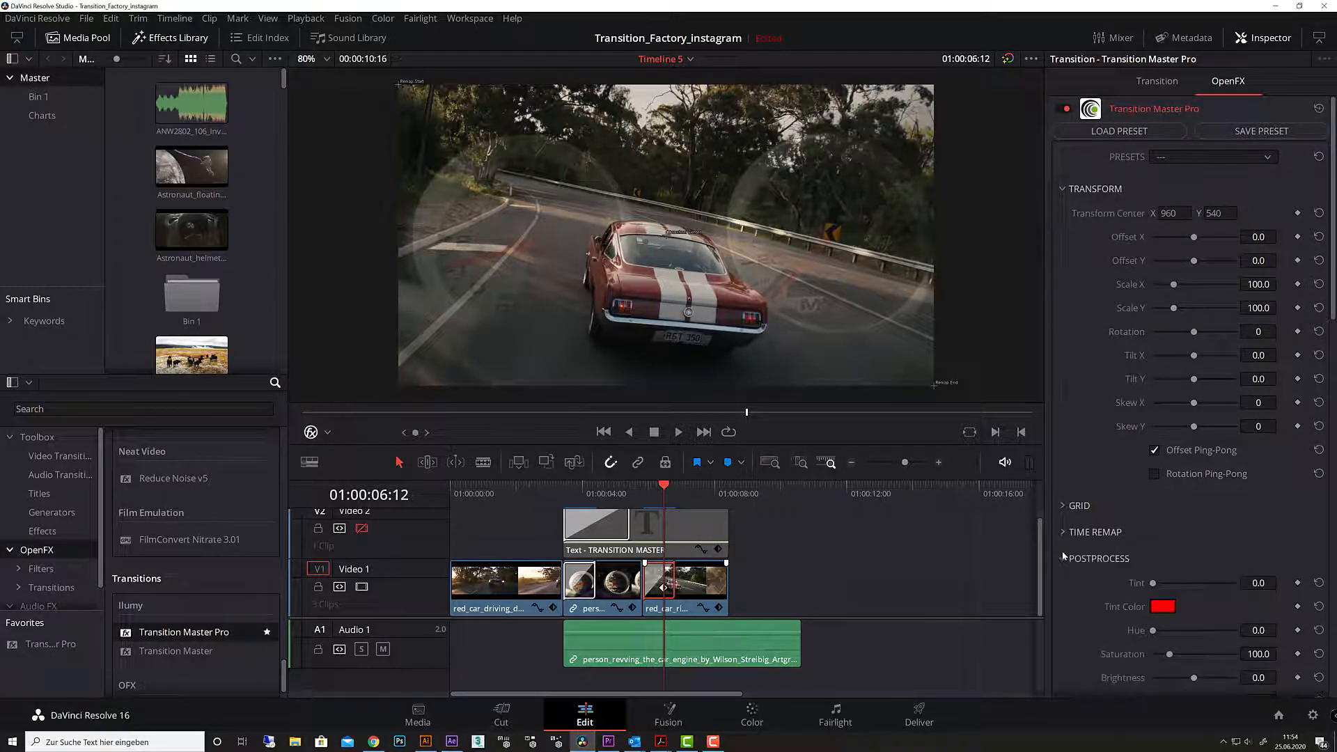
pyautogui.click(1063, 559)
pyautogui.click(1063, 586)
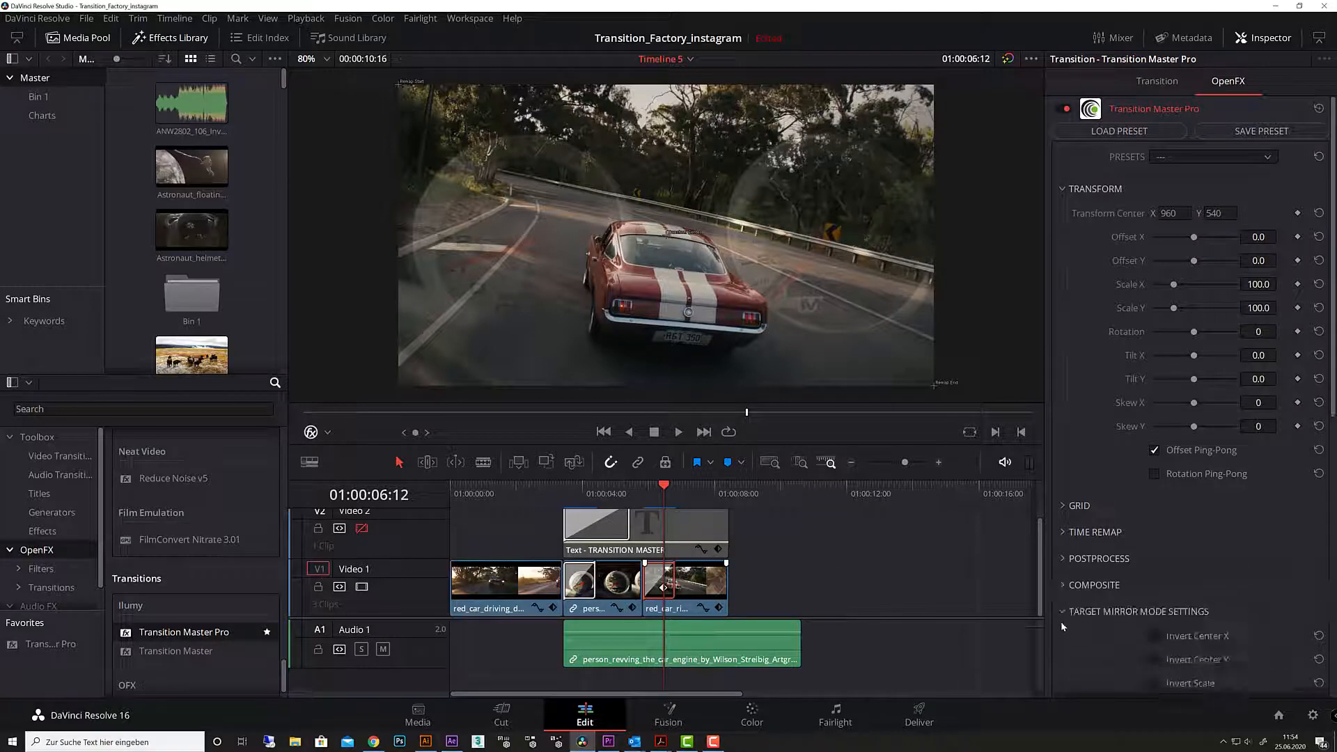
pyautogui.click(1062, 613)
pyautogui.click(1065, 637)
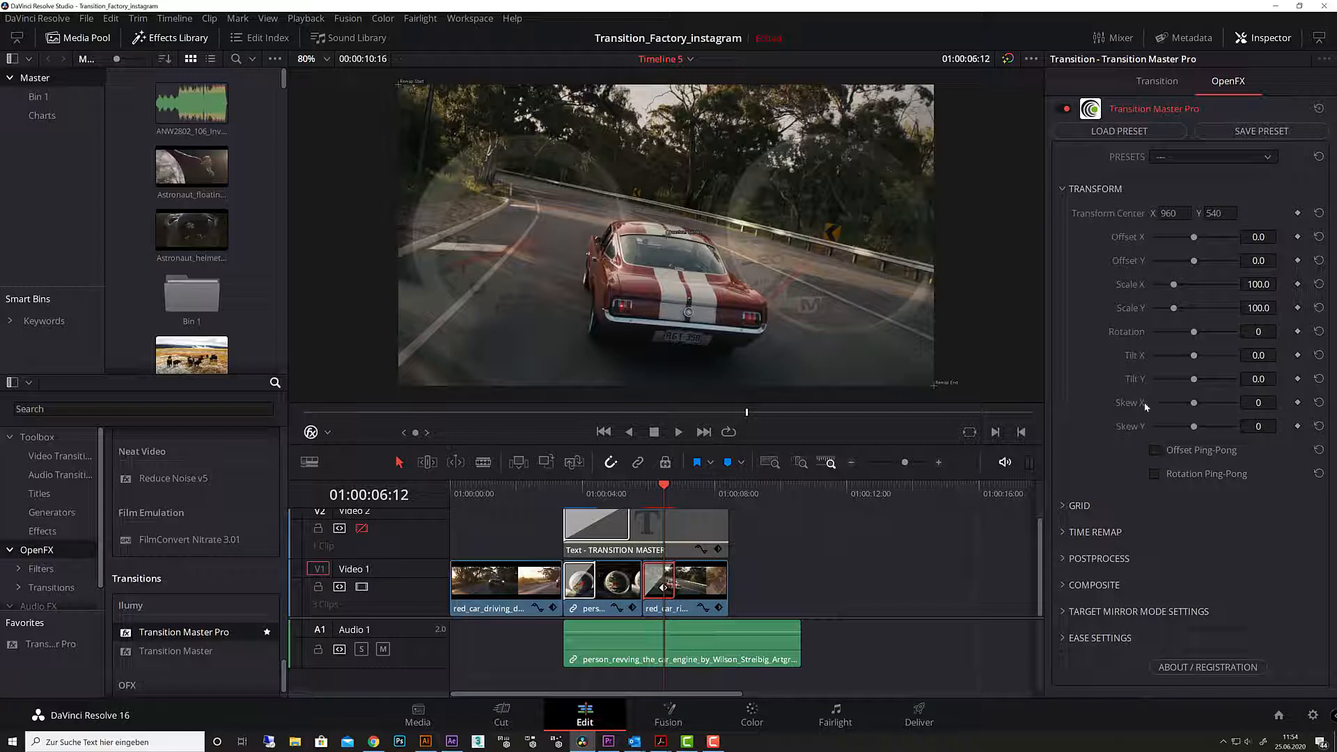
# Try out different offset, scale, rotation, tilt and skew amounts in the Transform section and reset them all to their defaults
pyautogui.moveTo(1194, 238); pyautogui.dragTo(1203, 426)
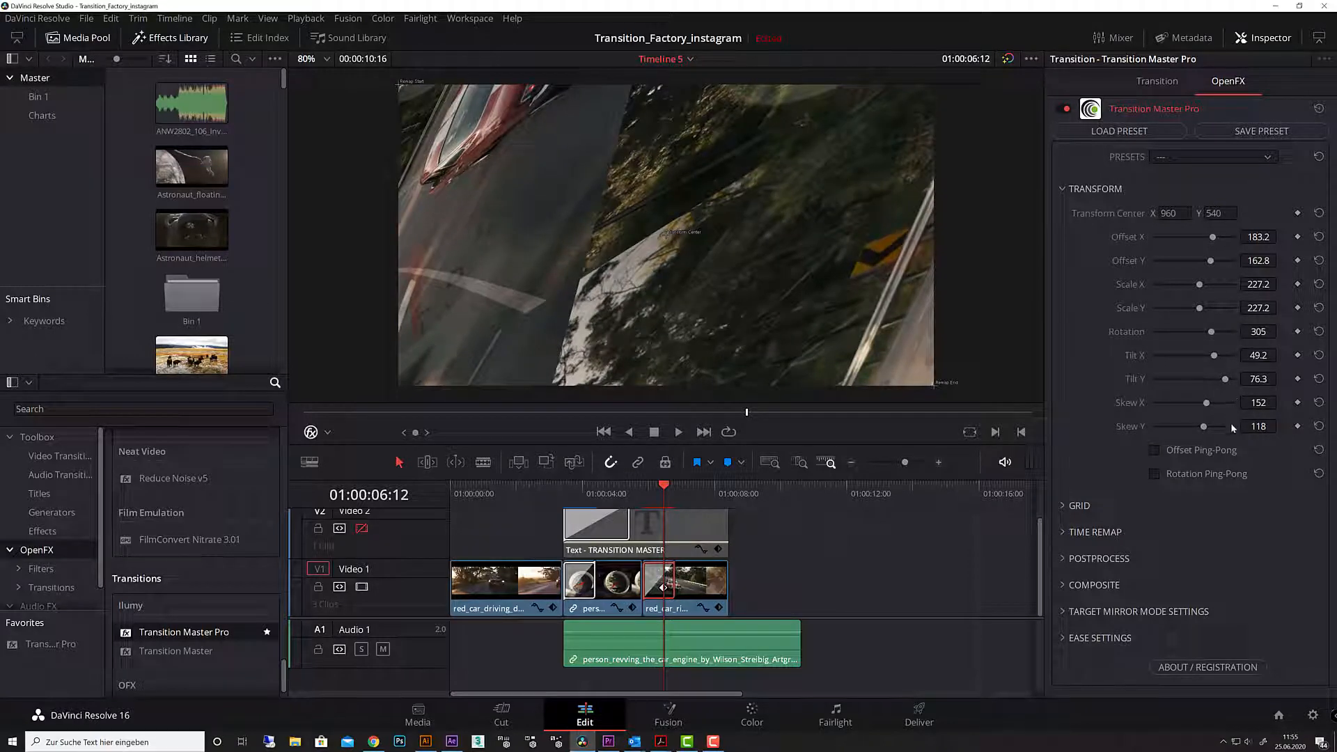
pyautogui.click(1319, 237)
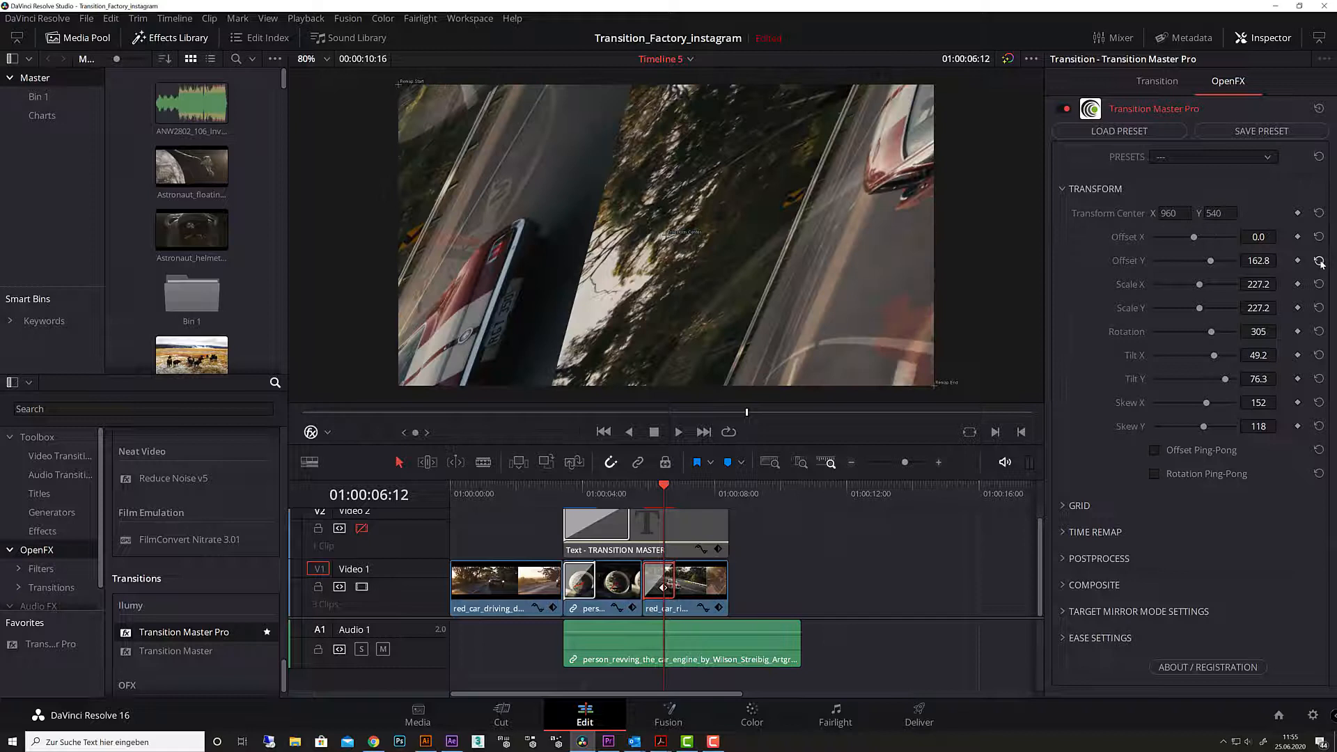
pyautogui.click(1318, 284)
pyautogui.click(1318, 308)
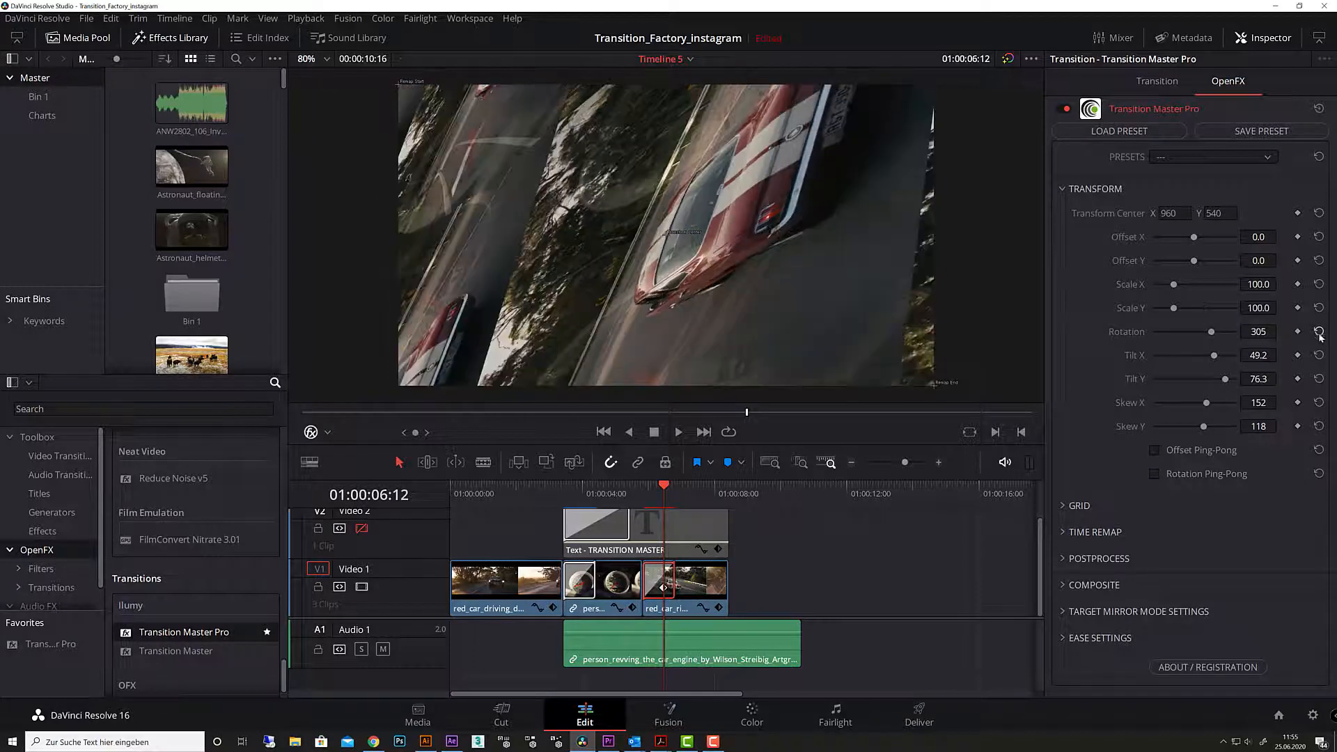
pyautogui.click(1319, 356)
pyautogui.click(1318, 378)
pyautogui.click(1318, 403)
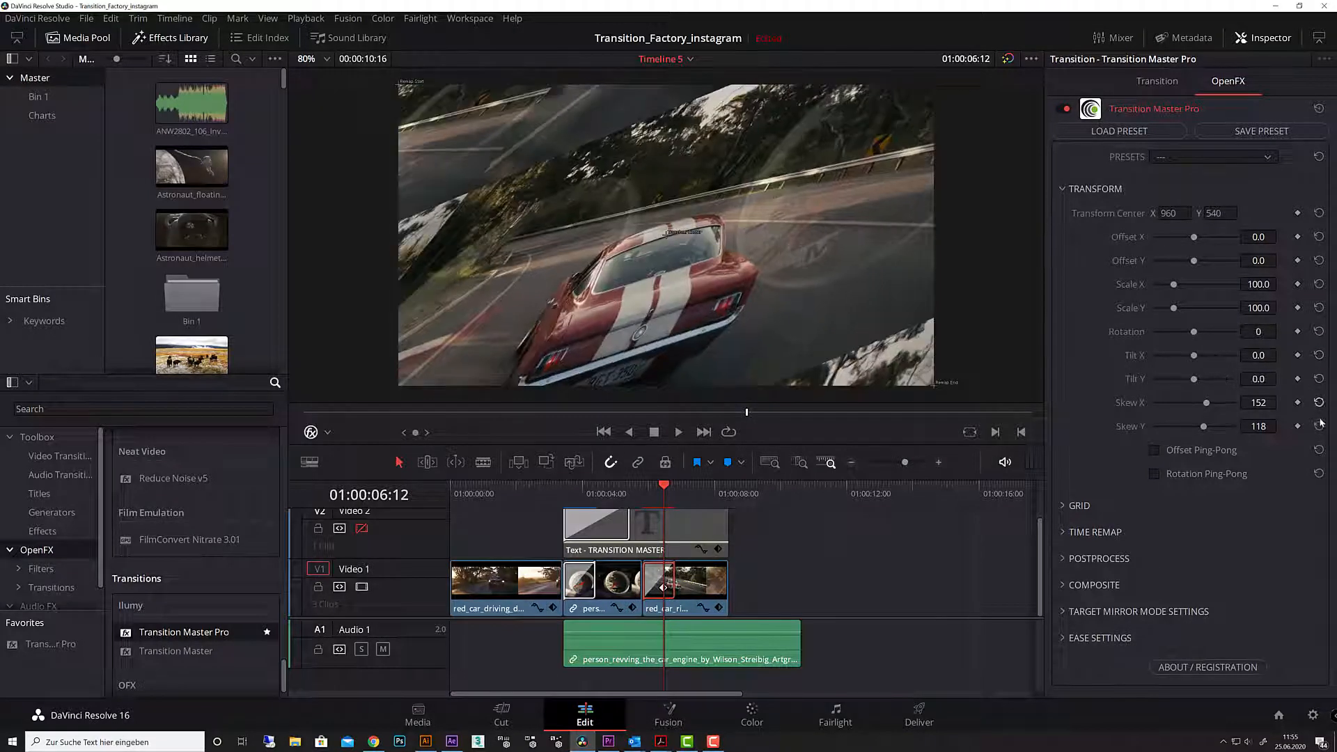
pyautogui.click(1319, 426)
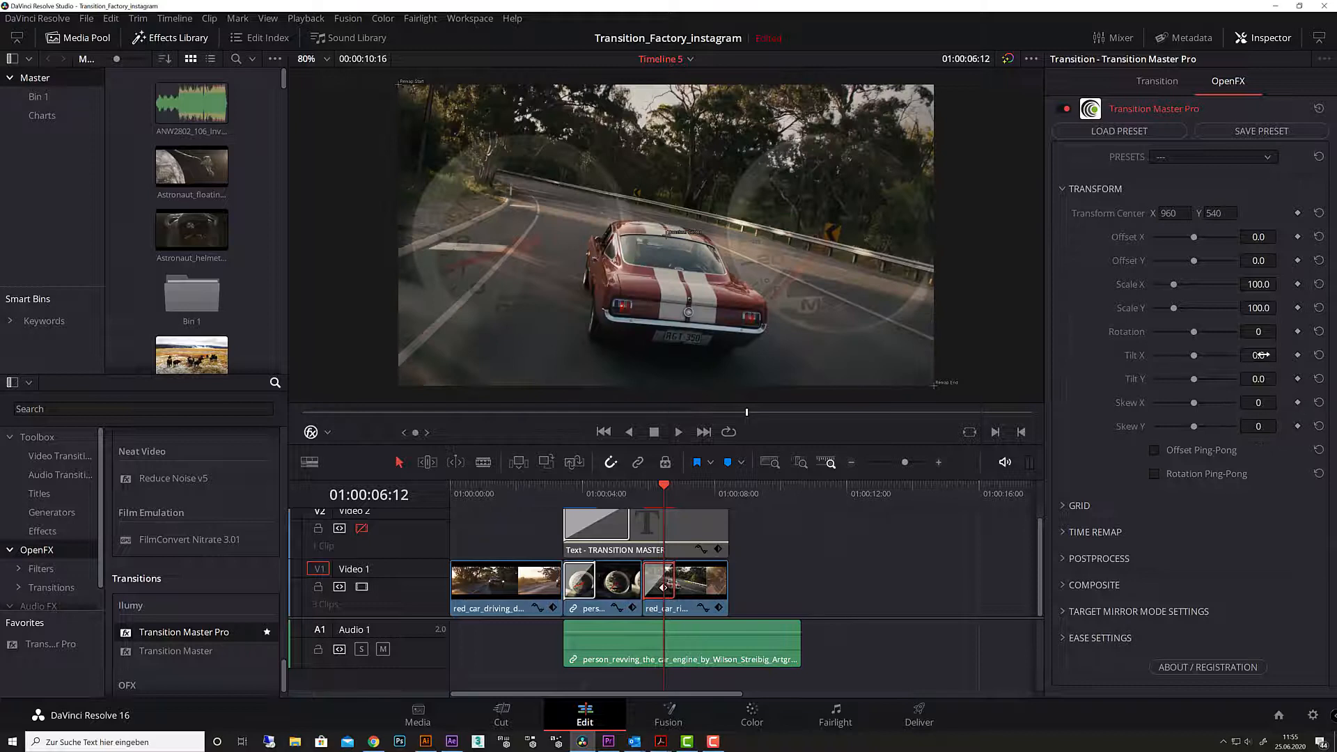
# Preview the transition without any transform and set its Offset X to 200
pyautogui.moveTo(665, 483)
pyautogui.mouseDown()
pyautogui.moveTo(648, 487)
pyautogui.moveTo(672, 498)
pyautogui.mouseUp()
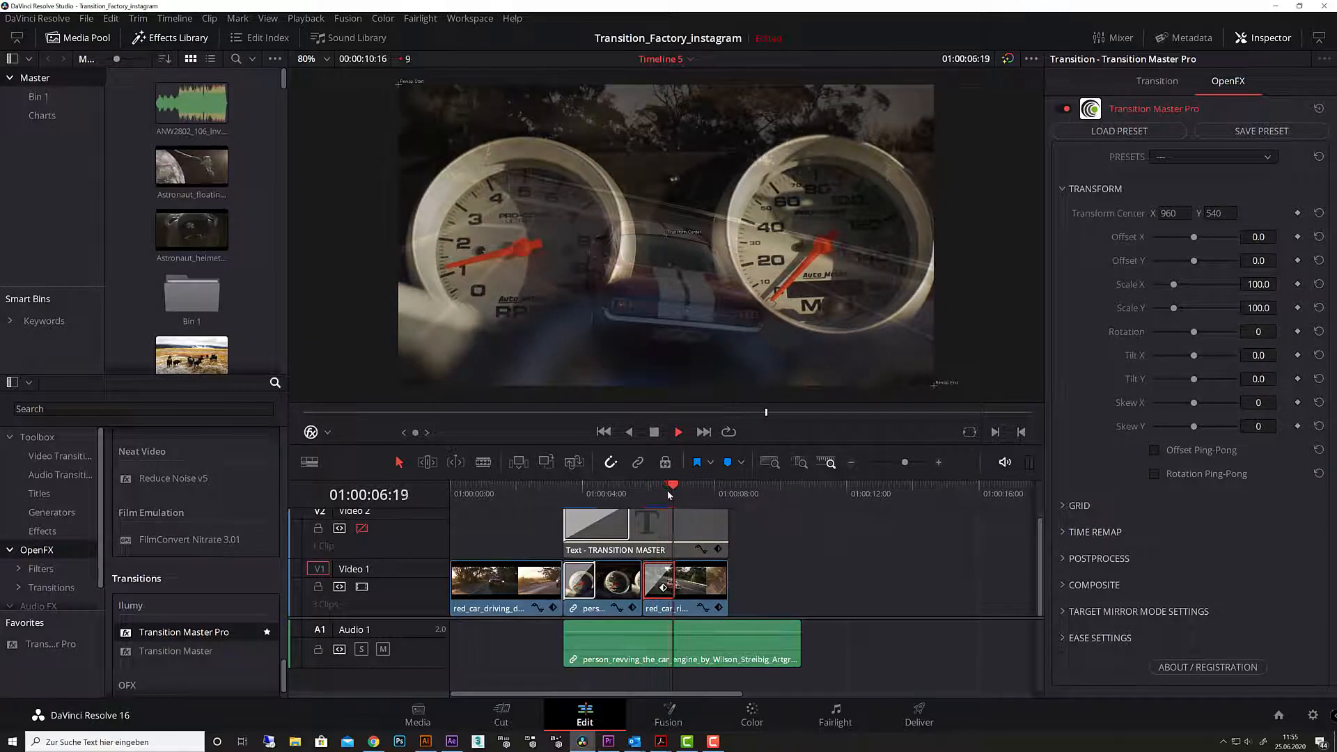
pyautogui.click(662, 487)
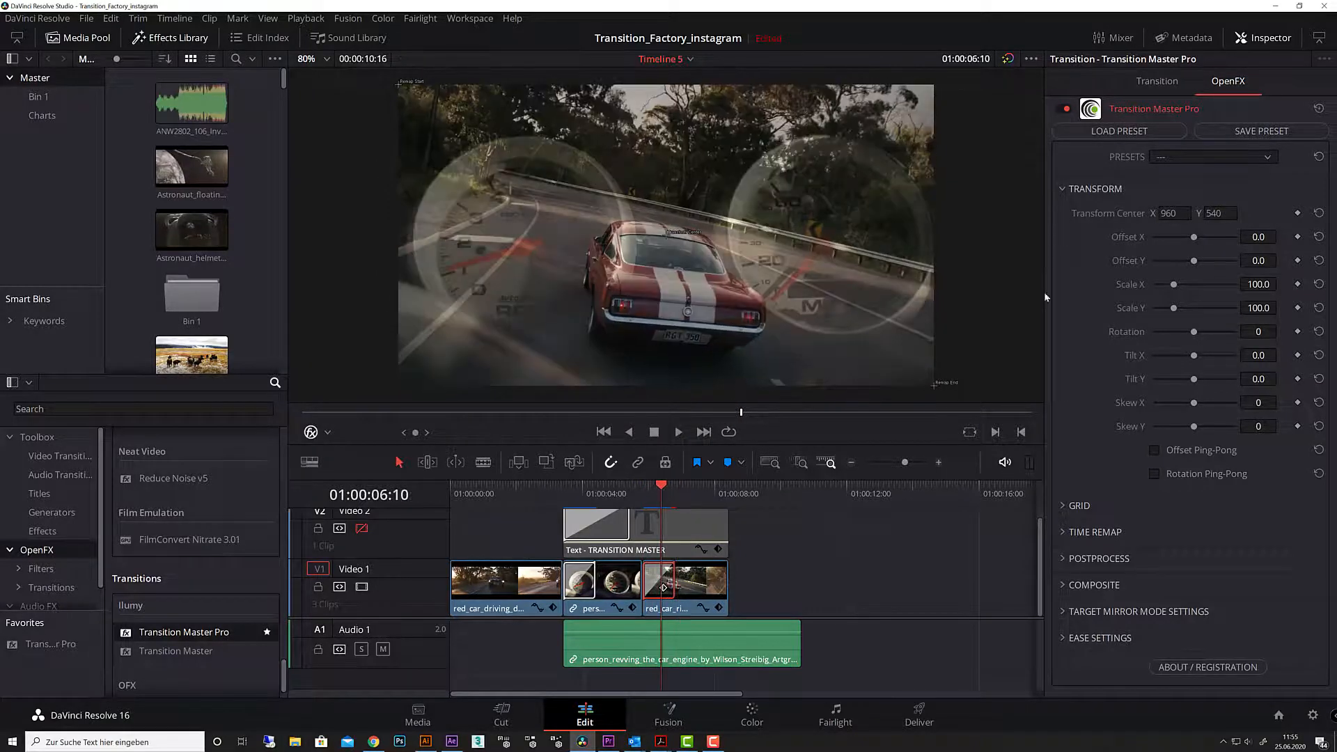
pyautogui.click(1253, 237)
pyautogui.write('200')
pyautogui.press('Return')
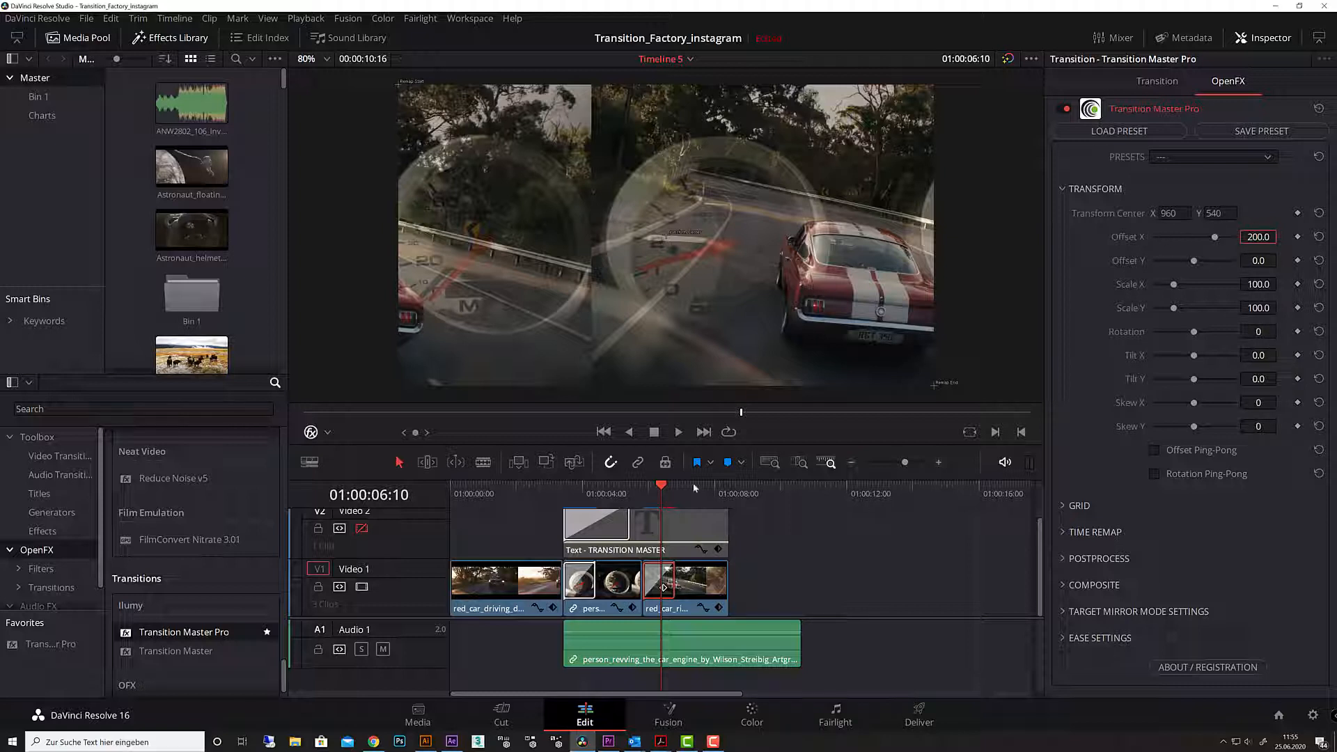
# Play back the horizontally offset transition and step through it frame by frame from the cut
pyautogui.moveTo(660, 484); pyautogui.dragTo(648, 487)
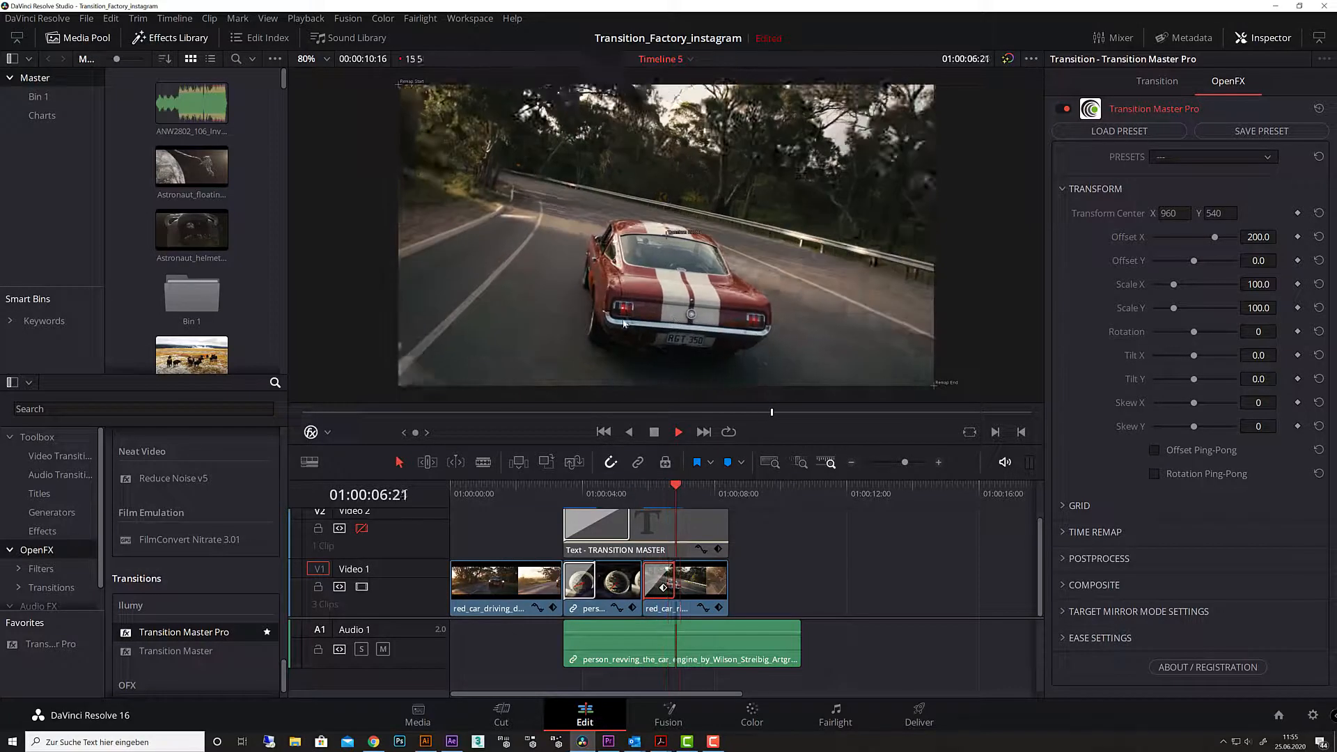
pyautogui.press('space')
pyautogui.moveTo(692, 487); pyautogui.dragTo(651, 487)
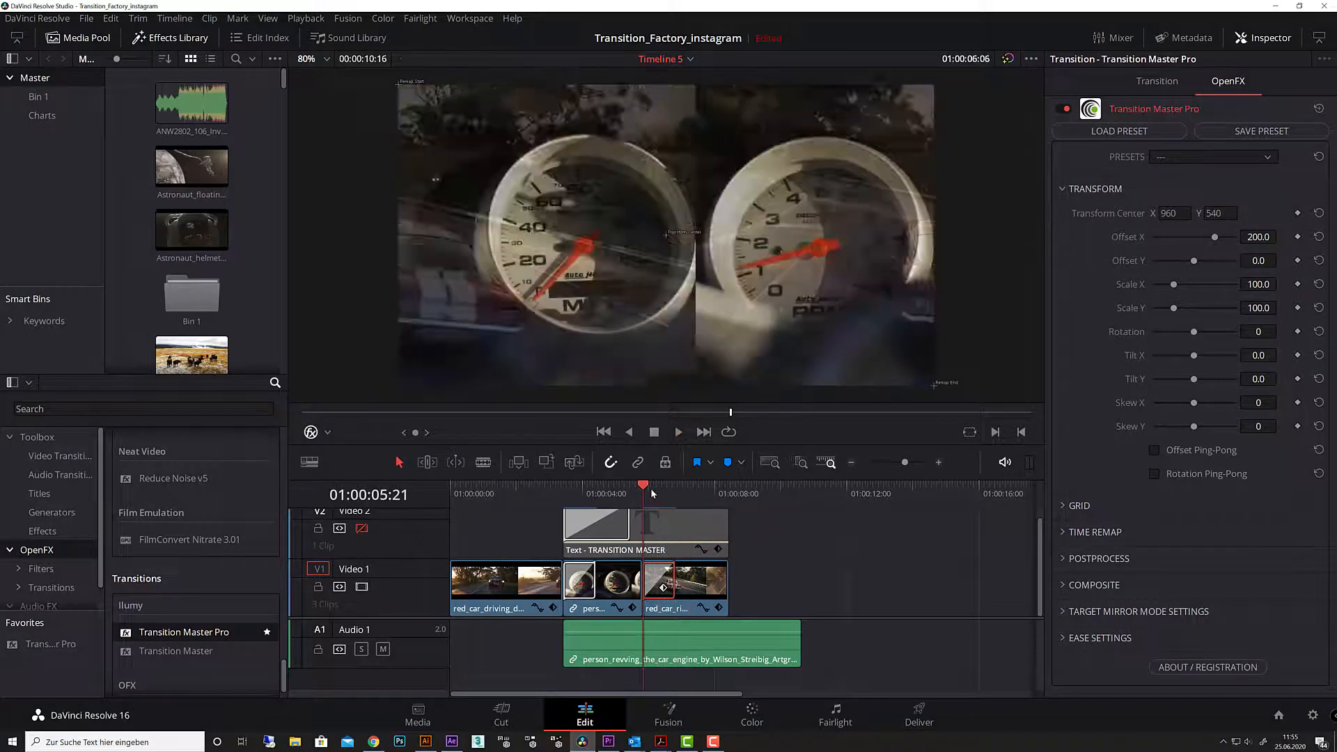
pyautogui.press('Right')
pyautogui.press('Right')
pyautogui.press('Right')
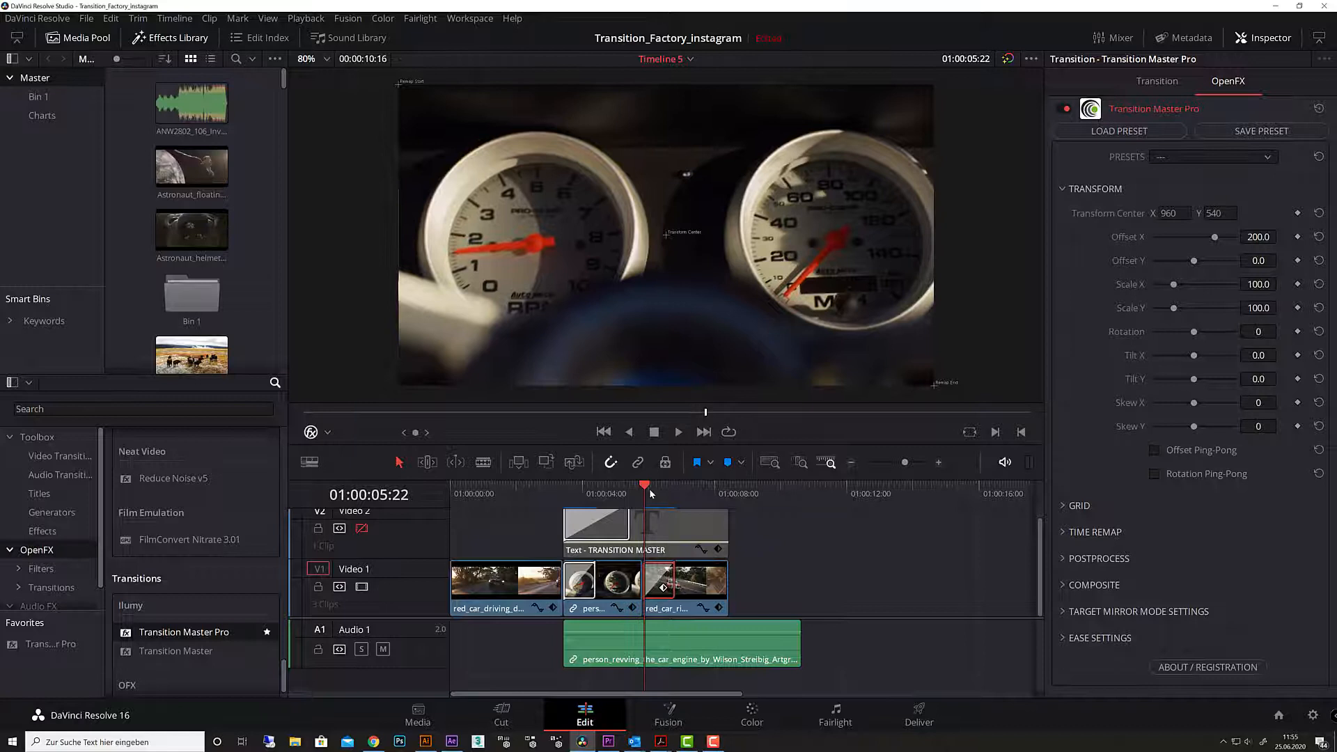
pyautogui.press('Right')
pyautogui.press('Right')
pyautogui.press('Right')
pyautogui.press('Right')
pyautogui.press('Right')
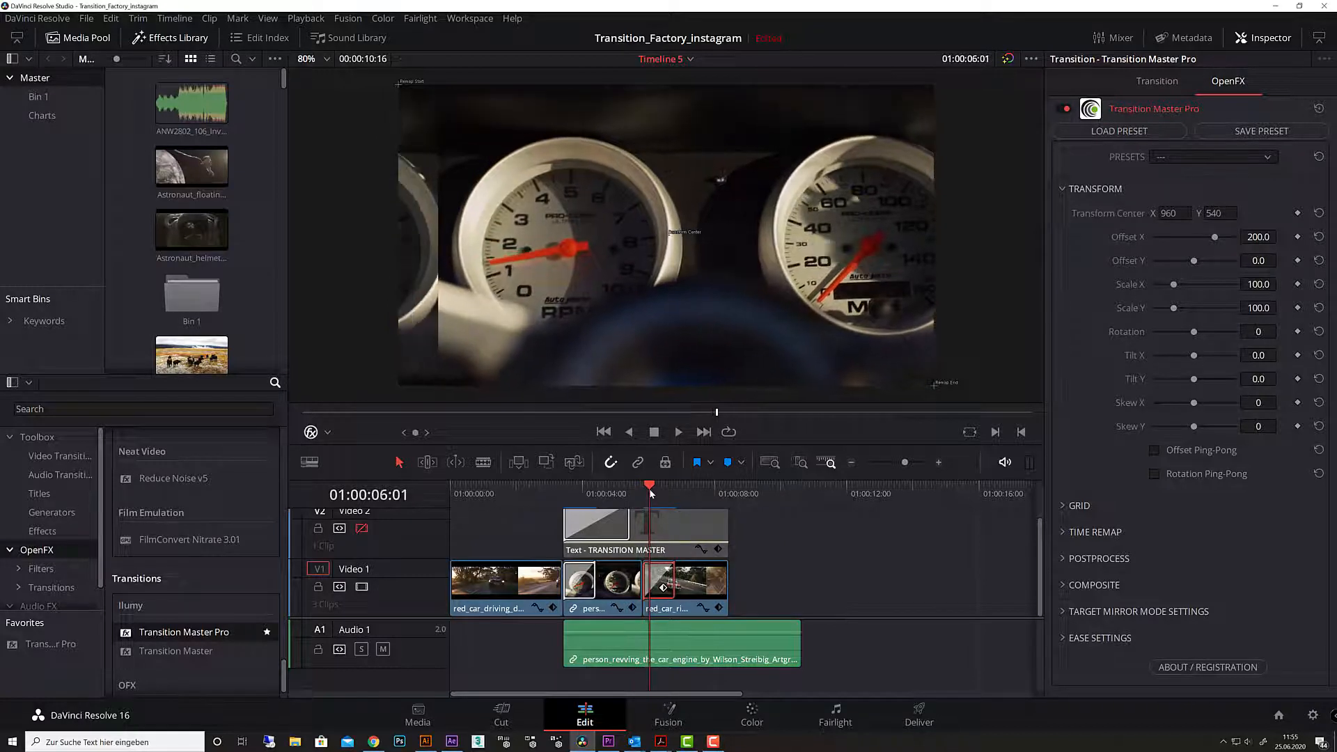
pyautogui.press('Right')
pyautogui.press('Right')
pyautogui.press('Right')
pyautogui.press('Right')
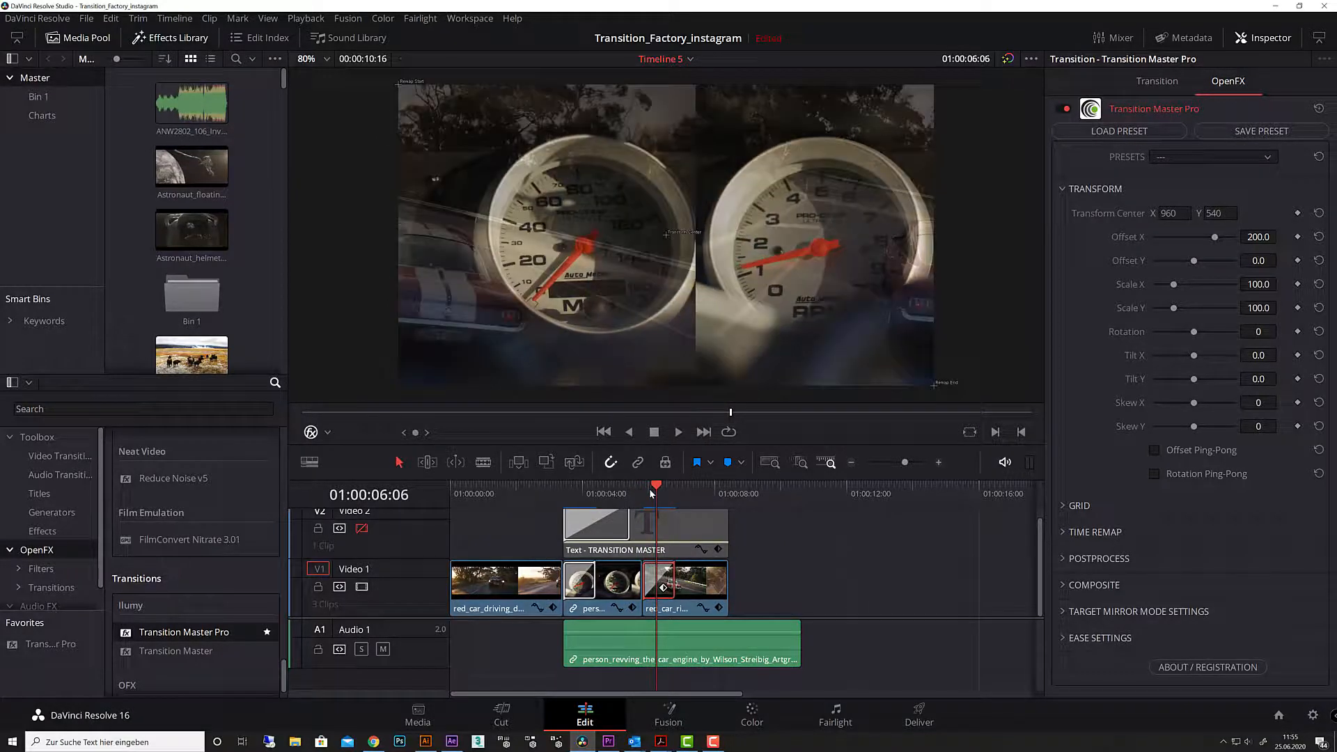
pyautogui.press('Right')
pyautogui.press('Right')
pyautogui.press('Right')
pyautogui.press('Right')
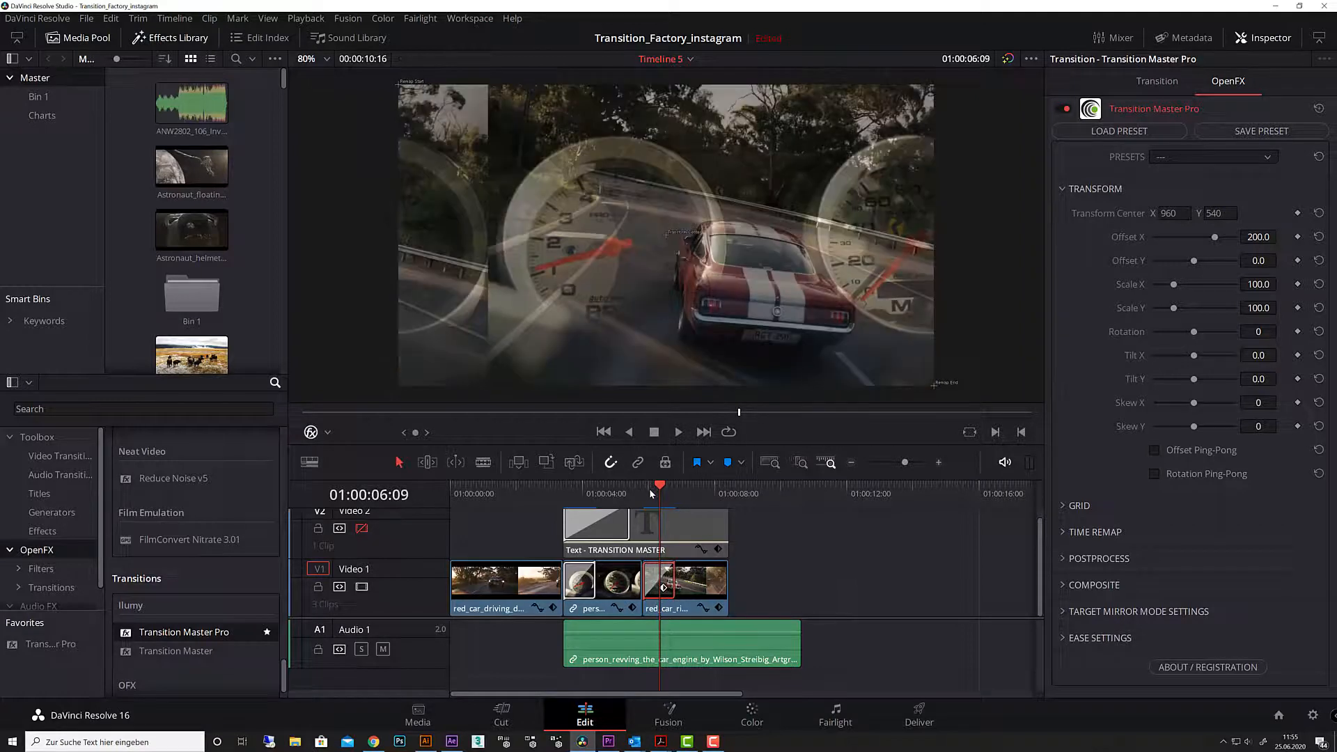
pyautogui.press('Right')
pyautogui.press('Right')
pyautogui.press('Right')
pyautogui.press('Right')
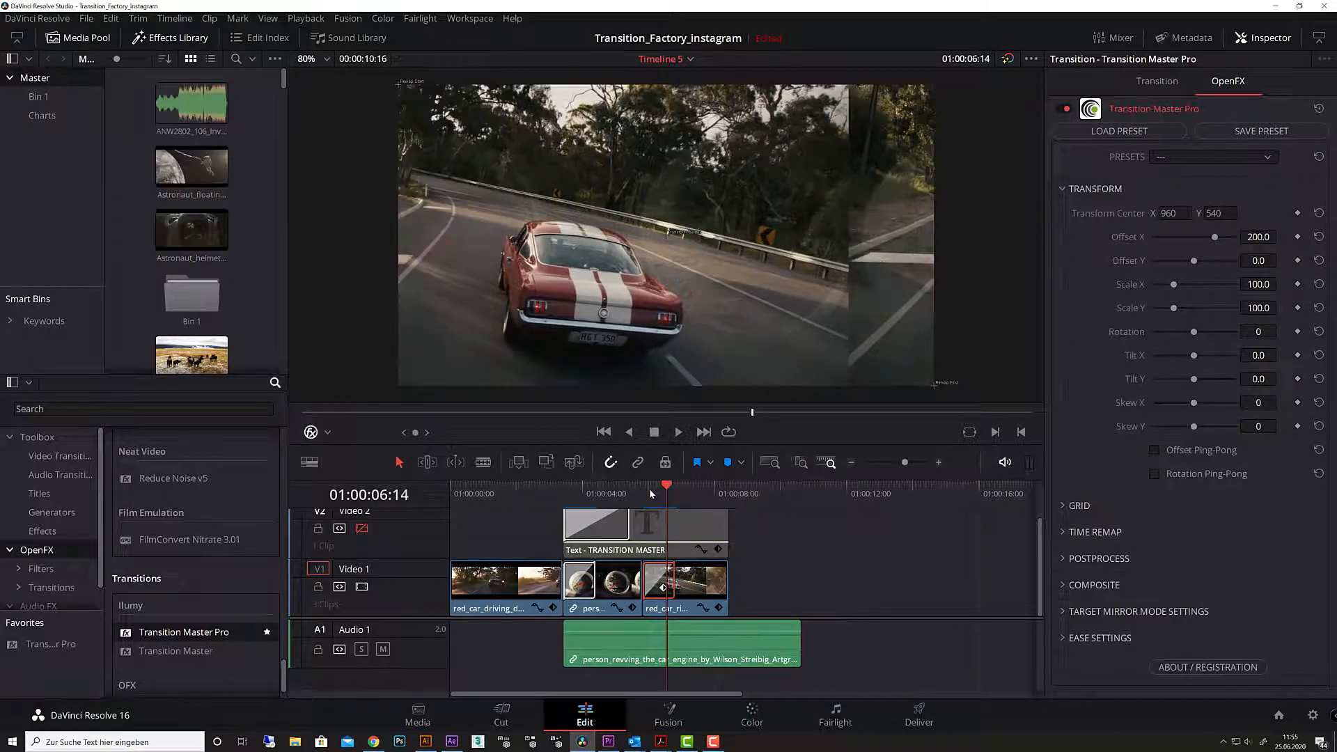
# Step frame by frame to the end of the offset transition and return the playhead to its first frame
pyautogui.press('Right')
pyautogui.press('Right')
pyautogui.press('Right')
pyautogui.press('Right')
pyautogui.press('Right')
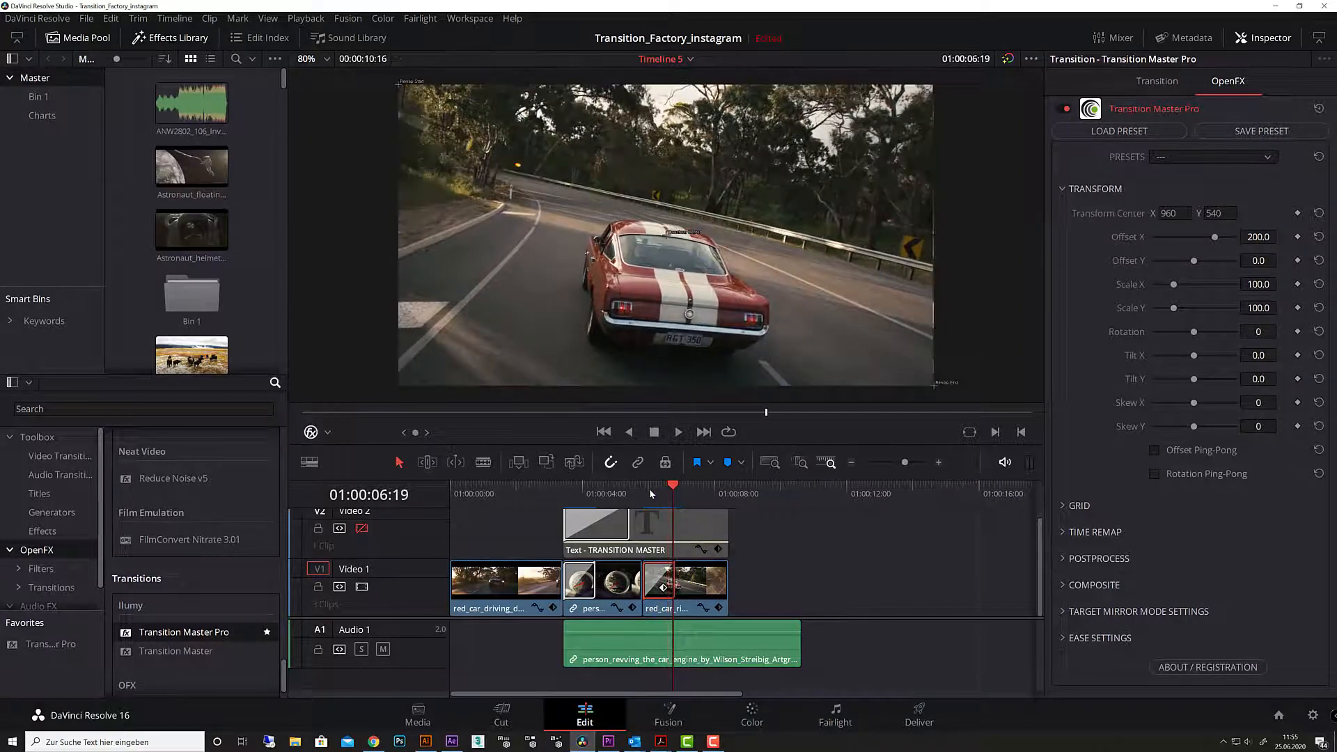
pyautogui.moveTo(667, 490); pyautogui.dragTo(652, 477)
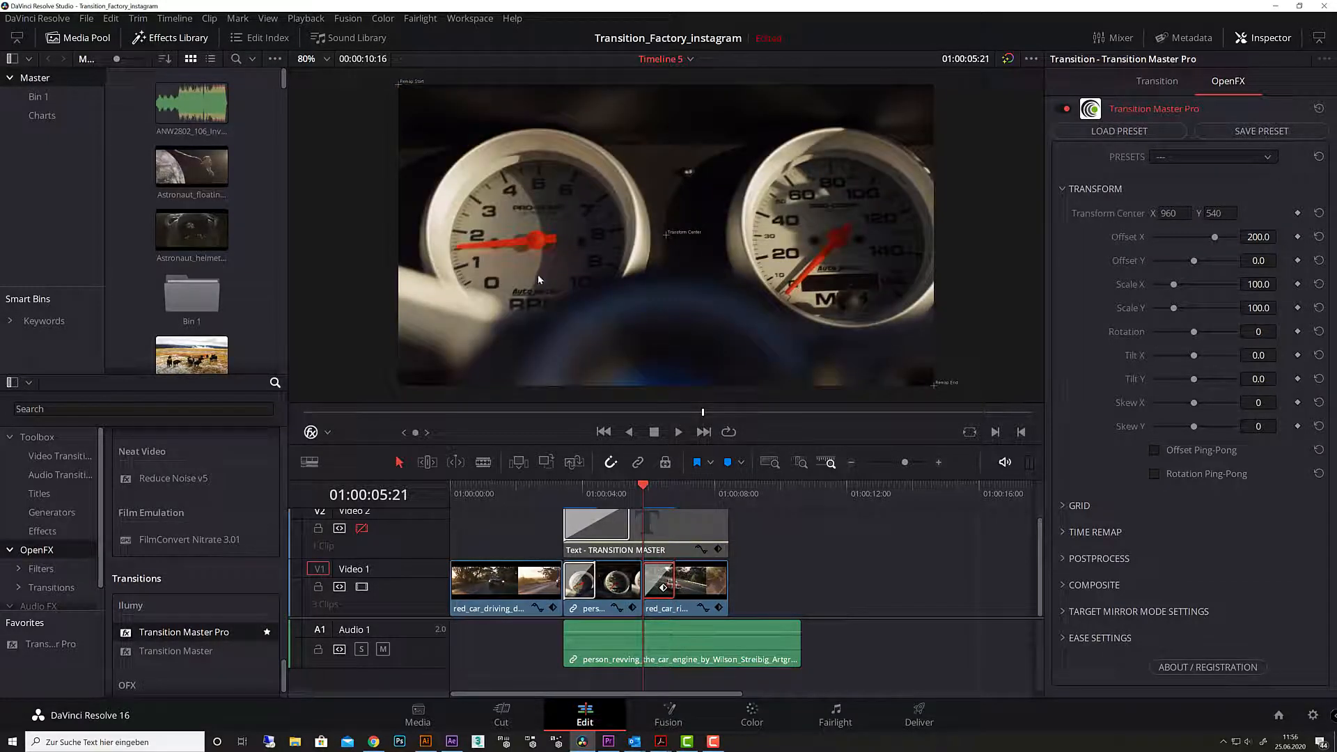
pyautogui.press('Right')
pyautogui.press('Right')
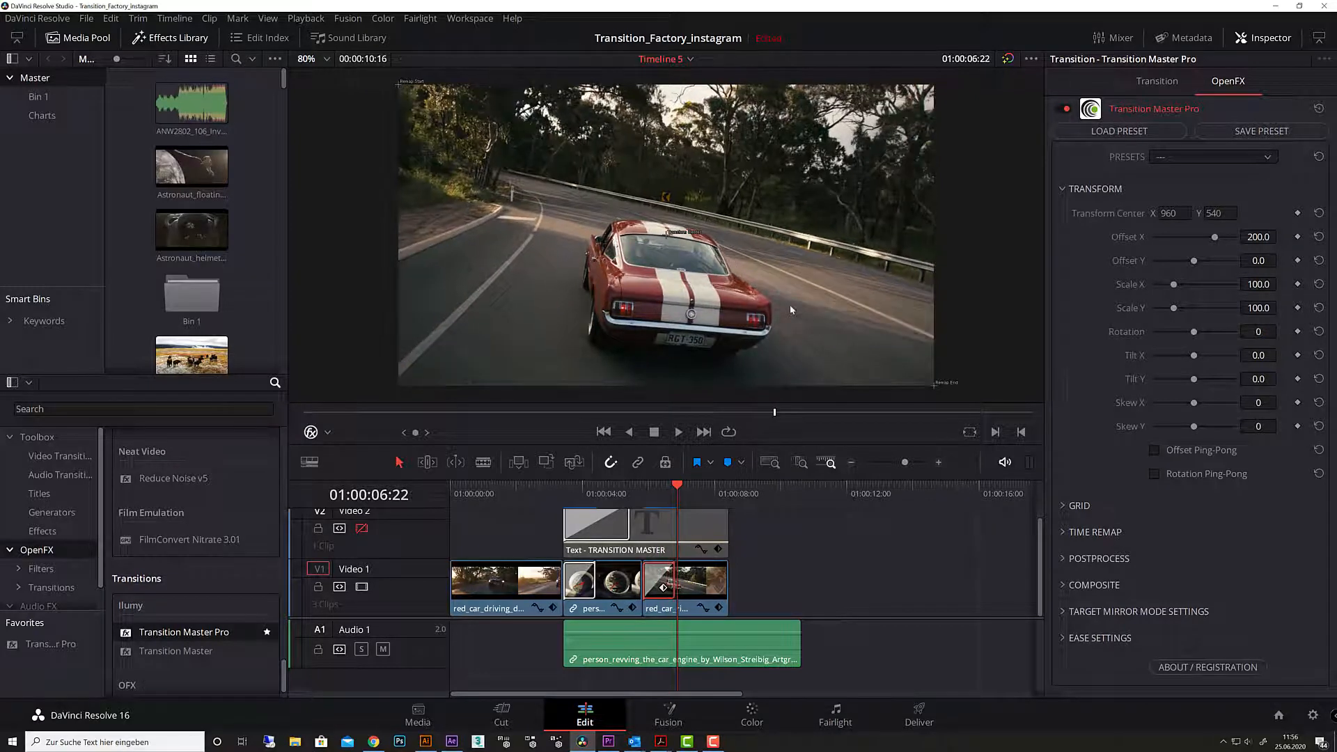
# Replay the transition from the cut and scrub through its middle frames to check the horizontal movement
pyautogui.click(658, 490)
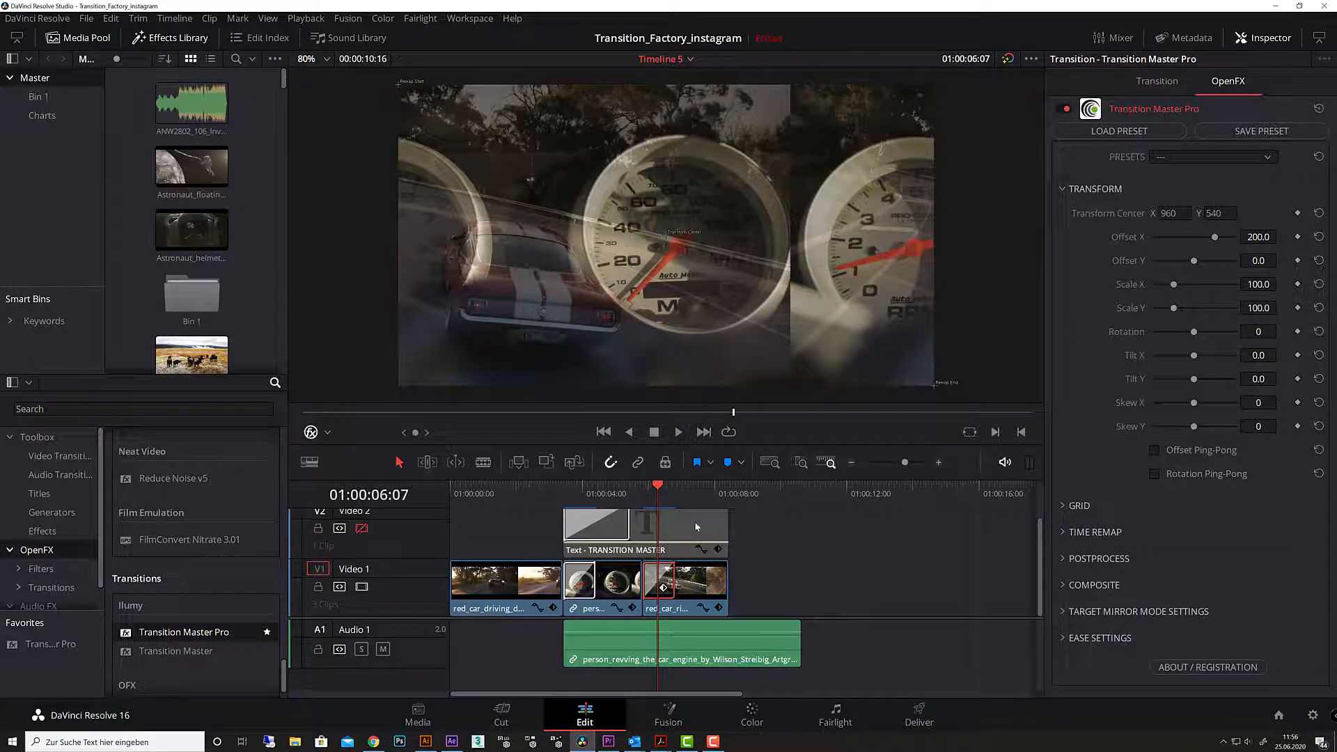
pyautogui.moveTo(657, 490); pyautogui.dragTo(645, 486)
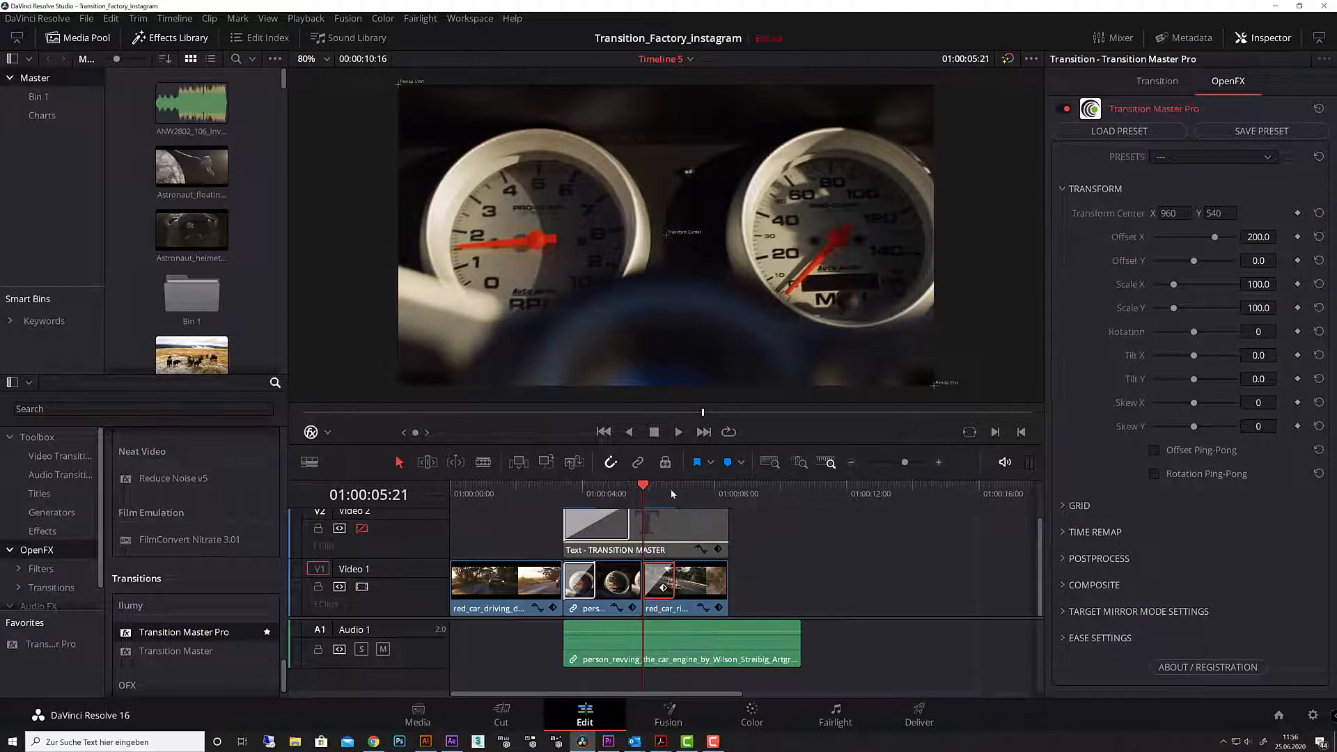
pyautogui.press('space')
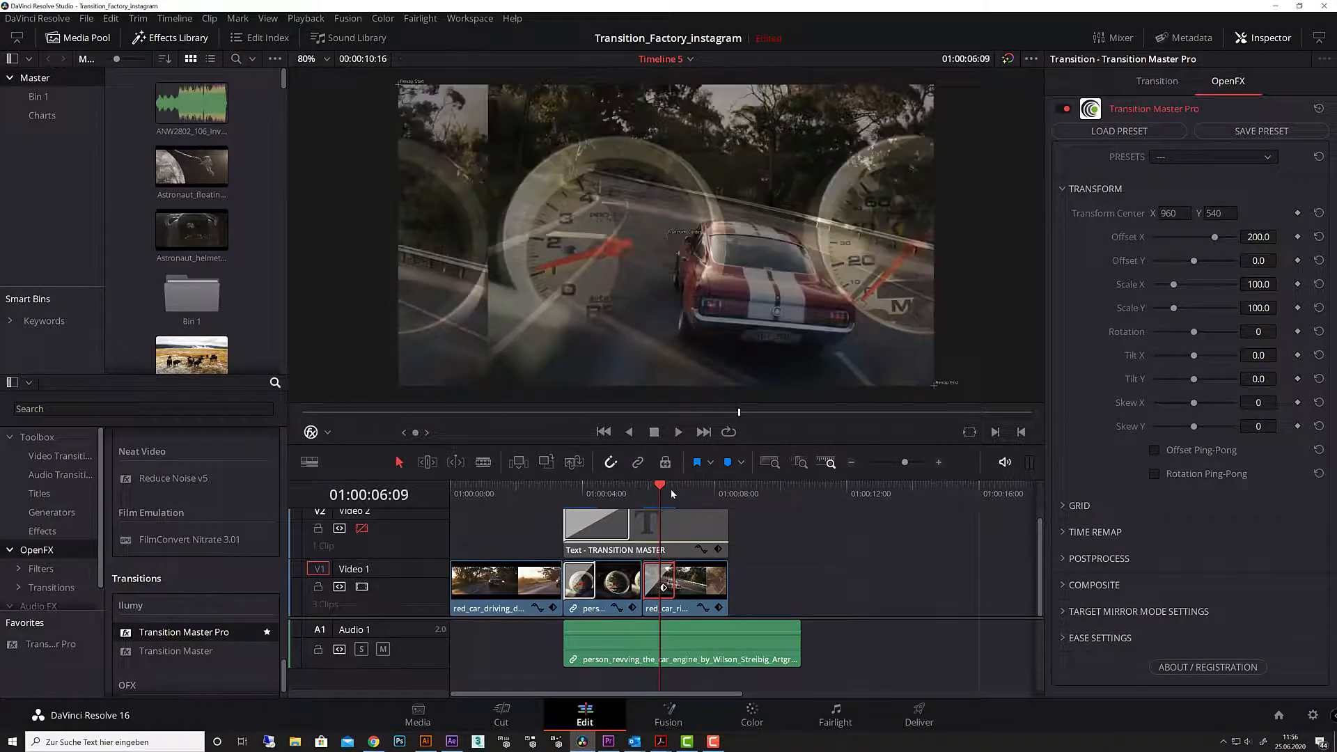
pyautogui.press('space')
pyautogui.moveTo(668, 487); pyautogui.dragTo(658, 487)
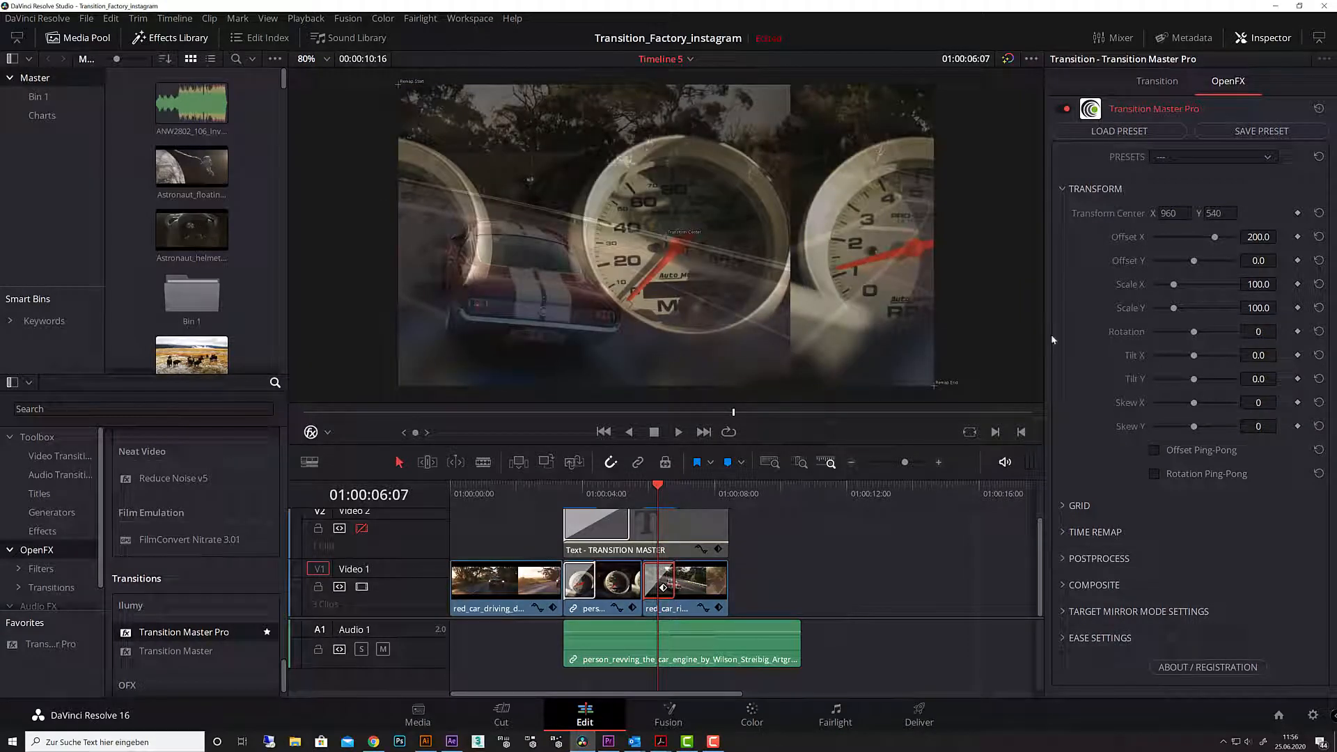
pyautogui.moveTo(661, 486); pyautogui.dragTo(644, 485)
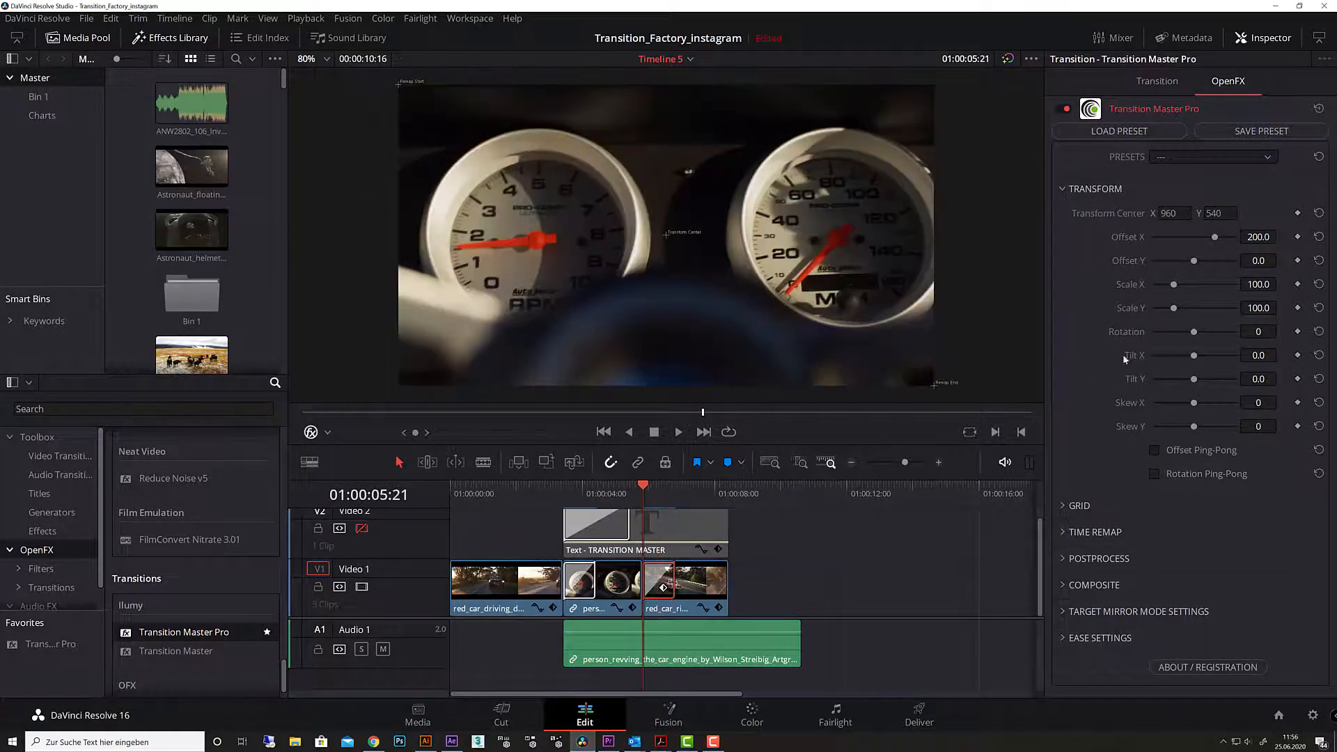
# Set the transition's Offset X to 150
pyautogui.click(1255, 237)
pyautogui.write('150')
pyautogui.press('Return')
# Step frame by frame through the entire transition from the cut to check the shorter horizontal offset
pyautogui.press('Right')
pyautogui.press('Right')
pyautogui.press('Right')
pyautogui.press('Right')
pyautogui.press('Right')
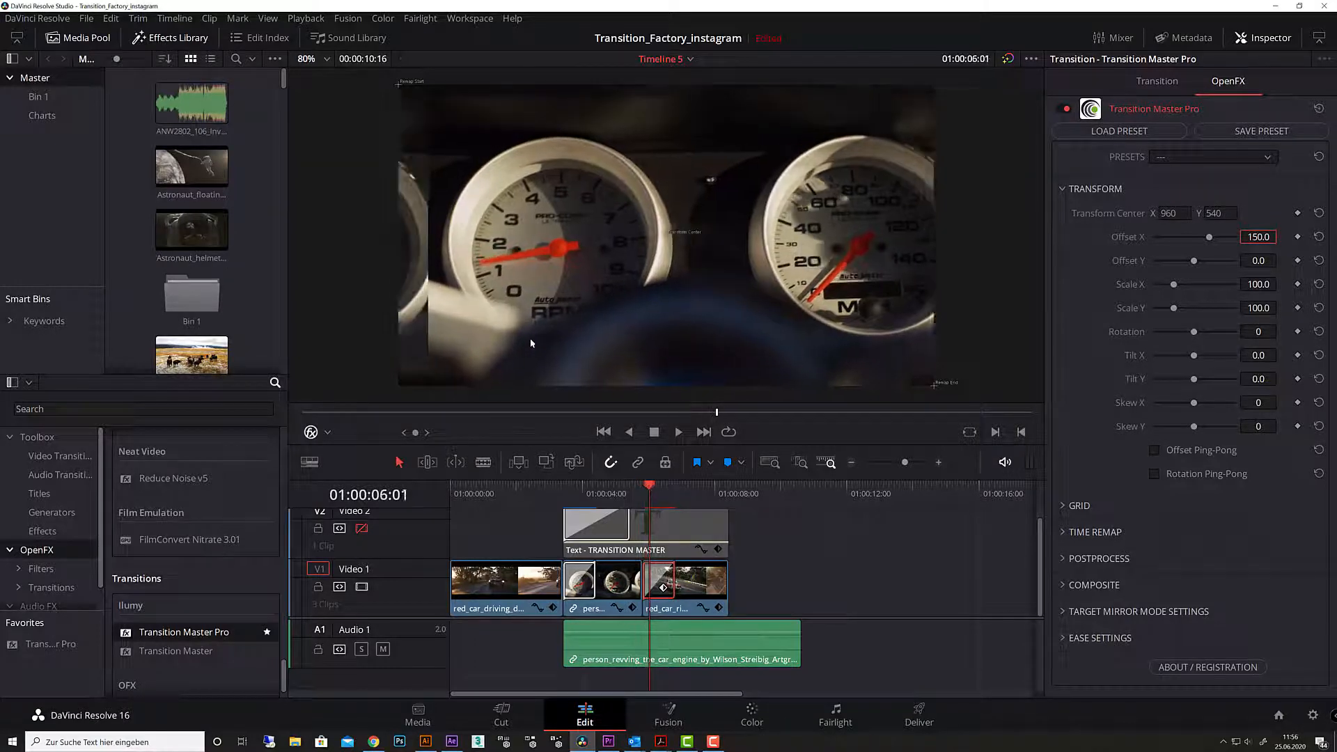
pyautogui.press('Right')
pyautogui.press('Right')
pyautogui.press('Right')
pyautogui.press('Right')
pyautogui.press('Right')
pyautogui.press('Right')
pyautogui.press('Right')
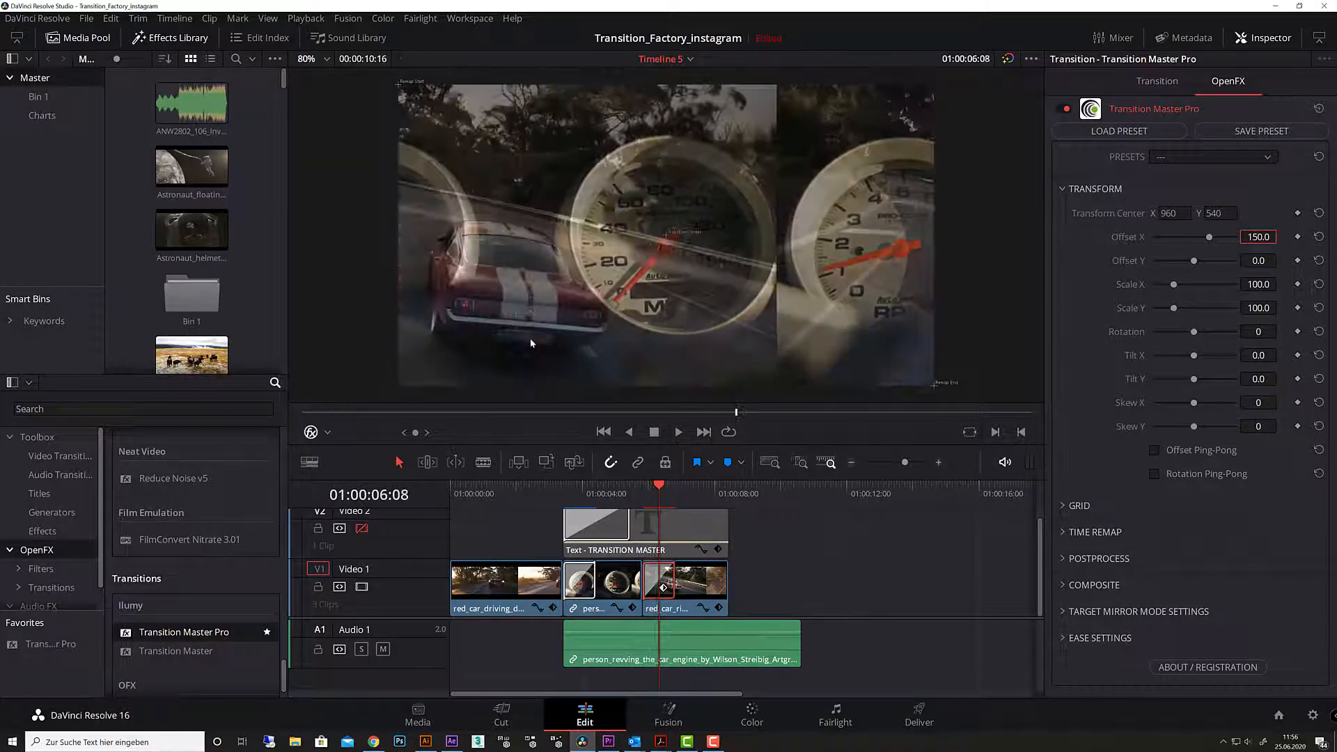
pyautogui.press('Right')
pyautogui.press('Right')
pyautogui.press('Right')
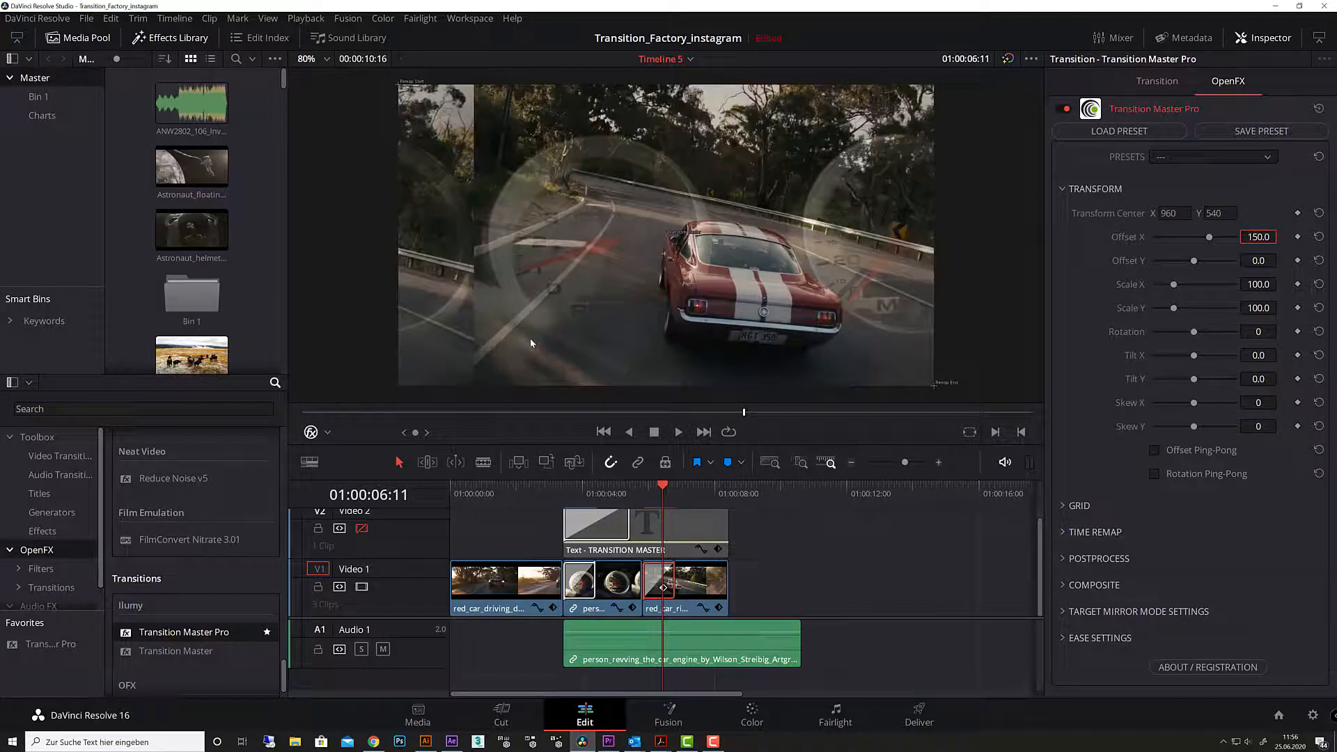
pyautogui.press('Right')
pyautogui.press('Right')
pyautogui.press('Right')
pyautogui.press('Right')
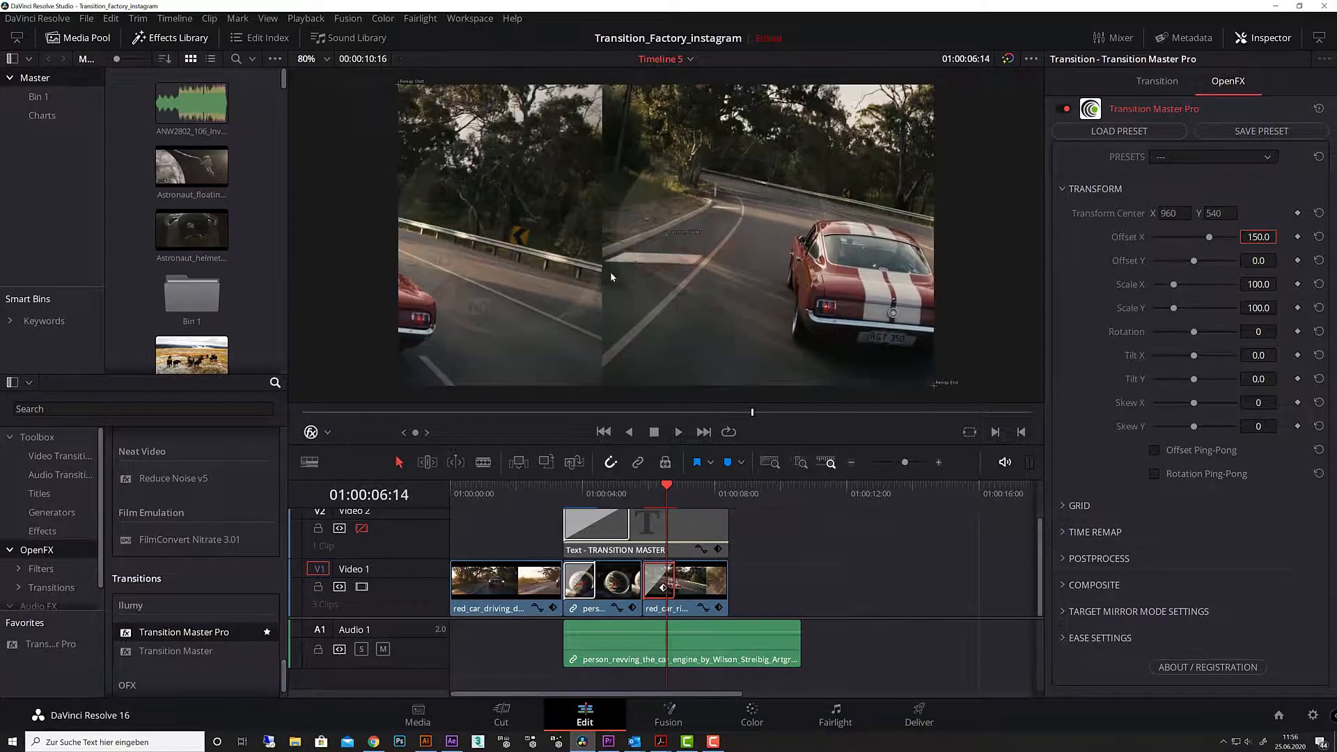
pyautogui.press('Right')
pyautogui.press('Right')
pyautogui.press('Right')
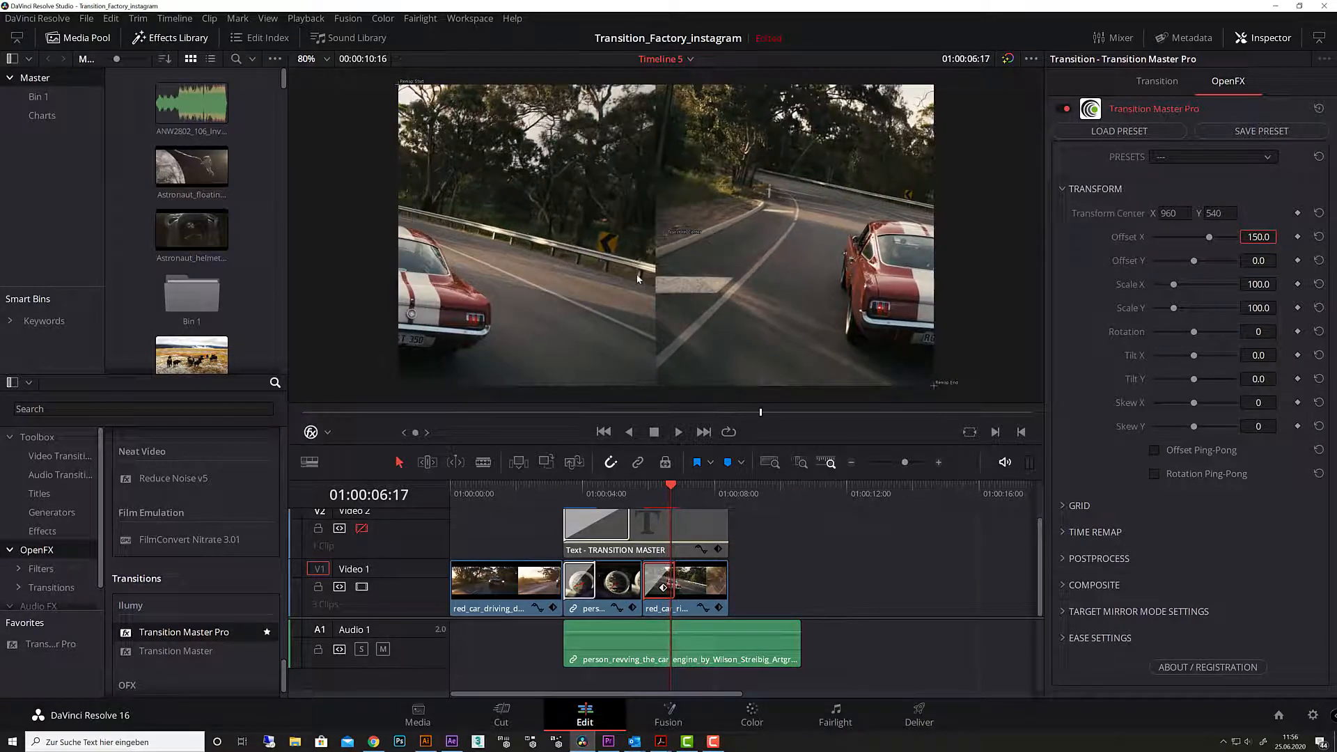
pyautogui.press('Right')
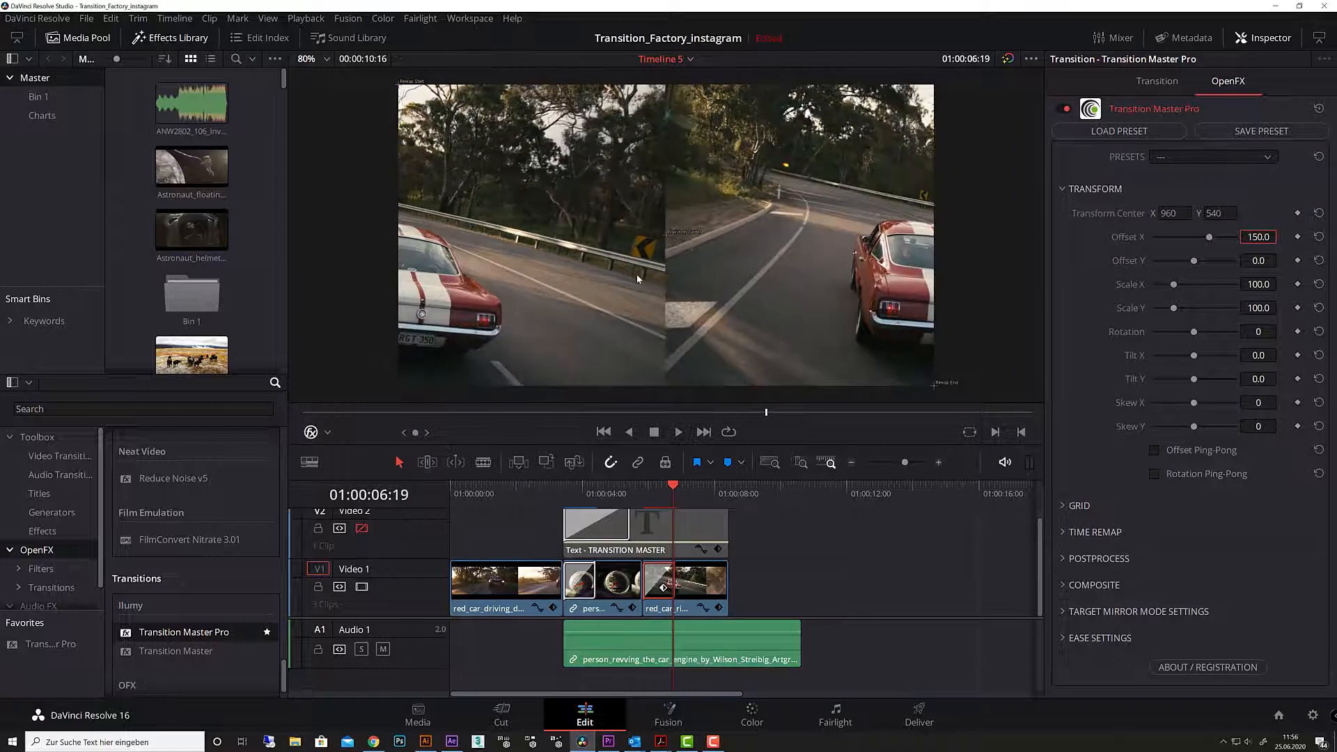
pyautogui.press('Right')
pyautogui.press('Right')
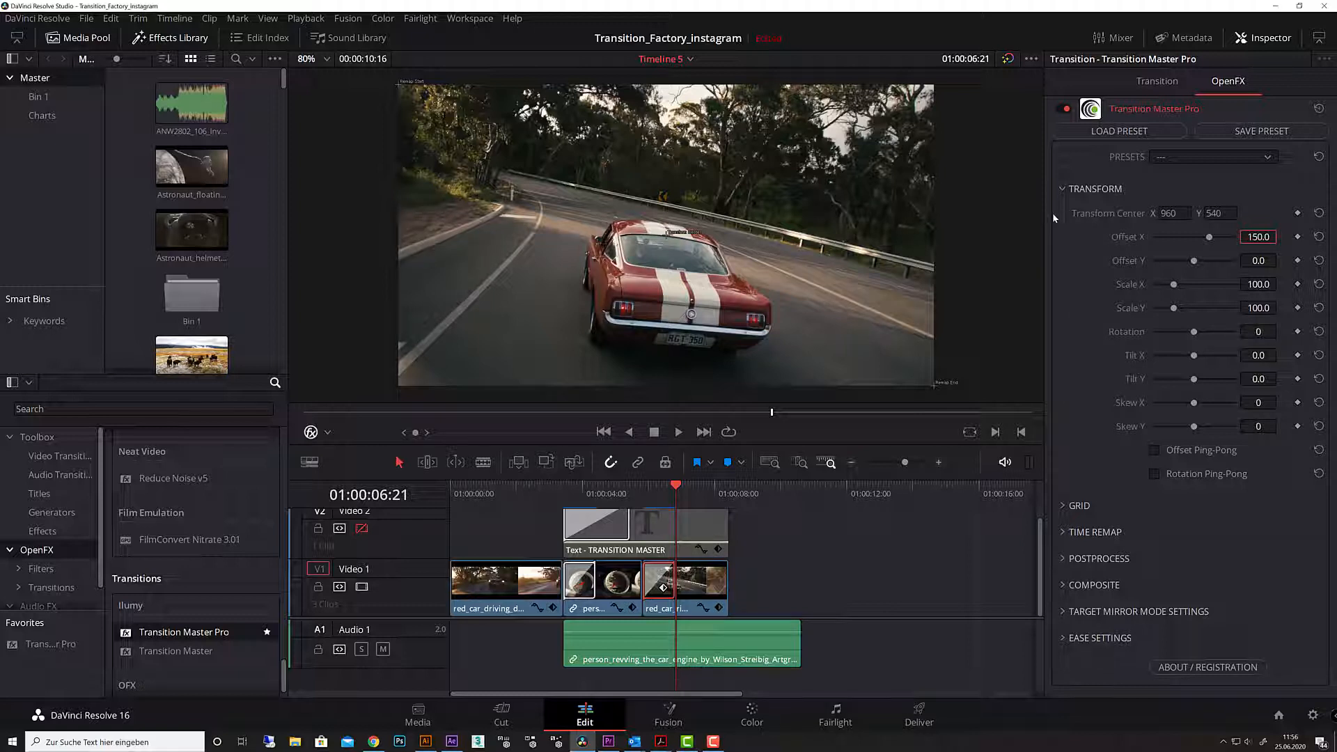
# Compare the transition's last frame with the frame right after it by stepping back and forth
pyautogui.press('Left')
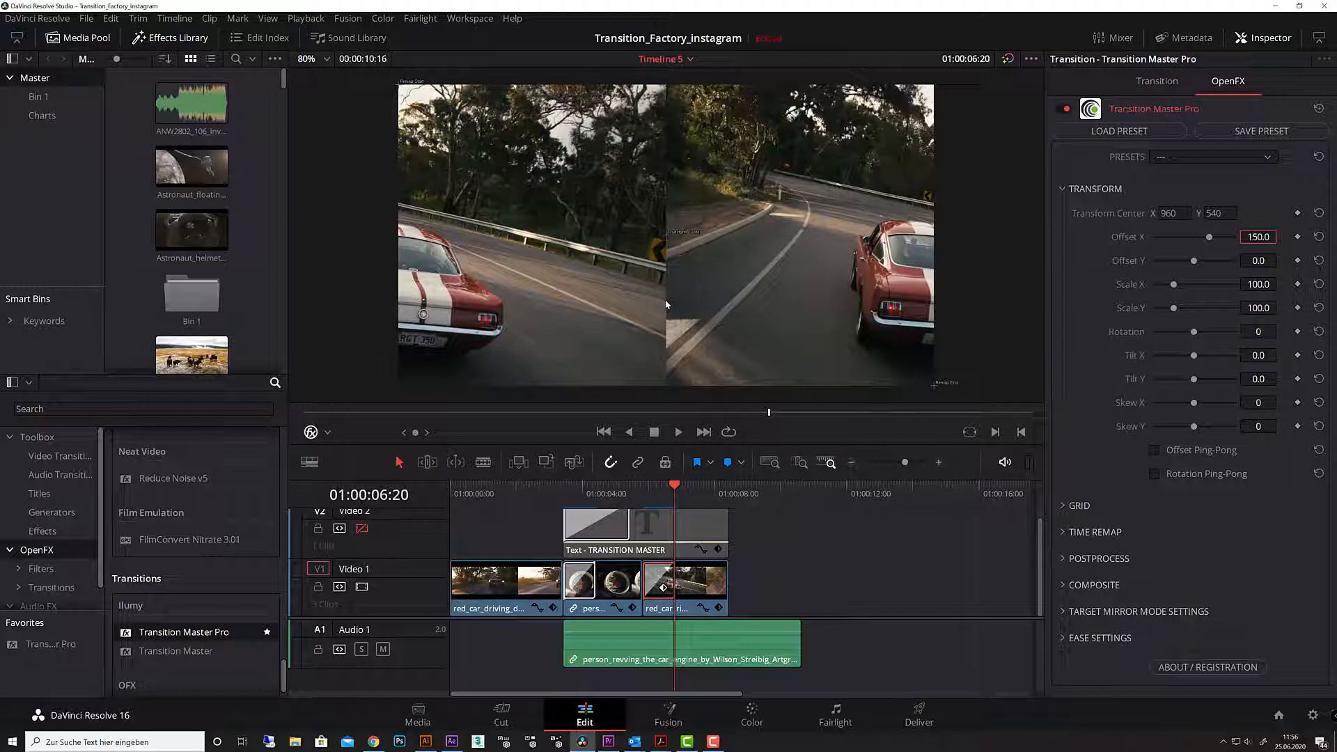
pyautogui.press('Right')
pyautogui.press('Left')
pyautogui.press('Right')
pyautogui.press('Left')
# Turn on Offset Ping-Pong and play back the transition from its first frame
pyautogui.click(646, 488)
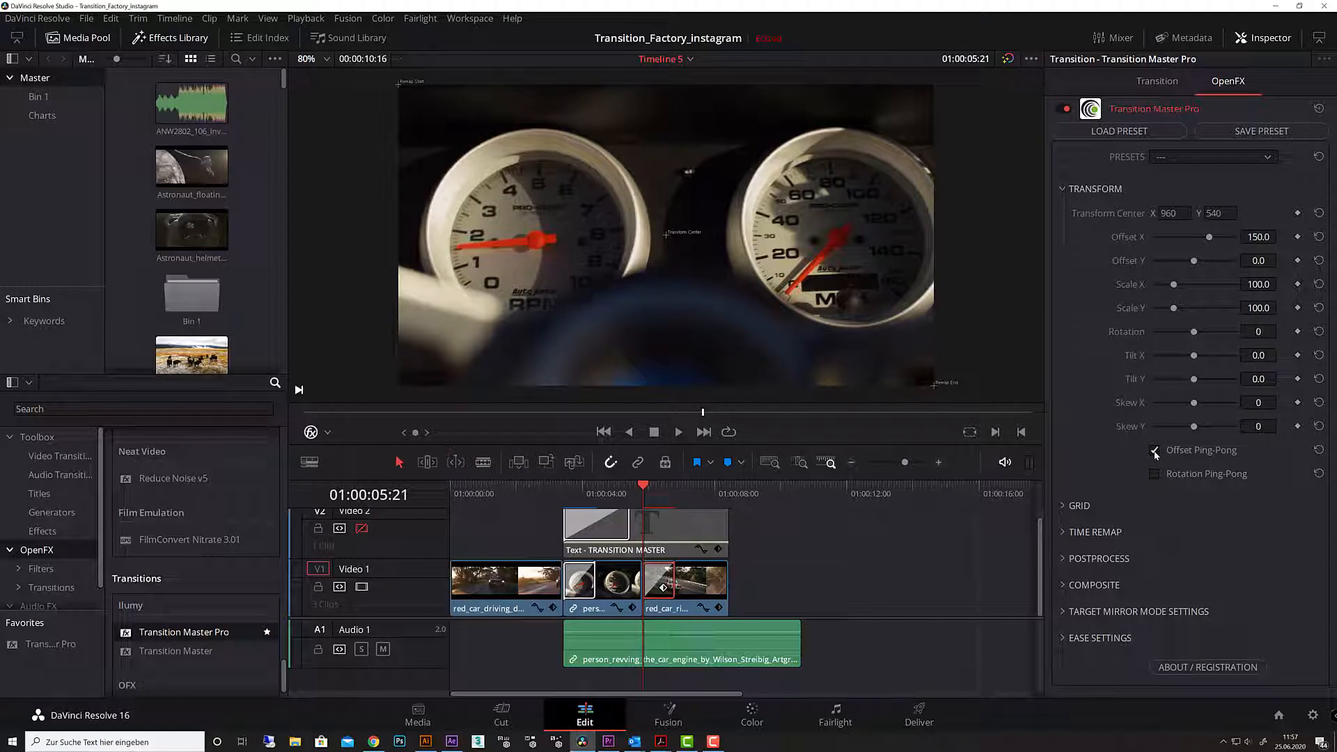
pyautogui.scroll(4, 654, 574)
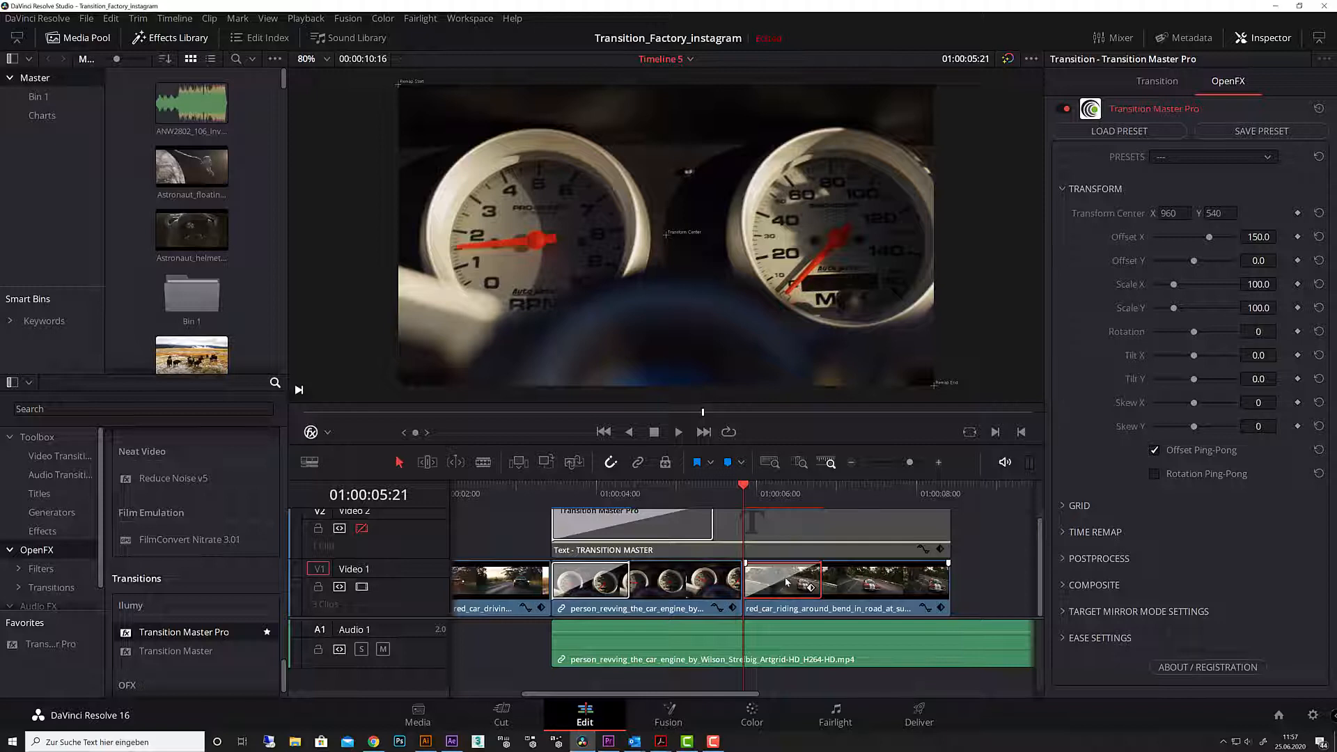
pyautogui.press('space')
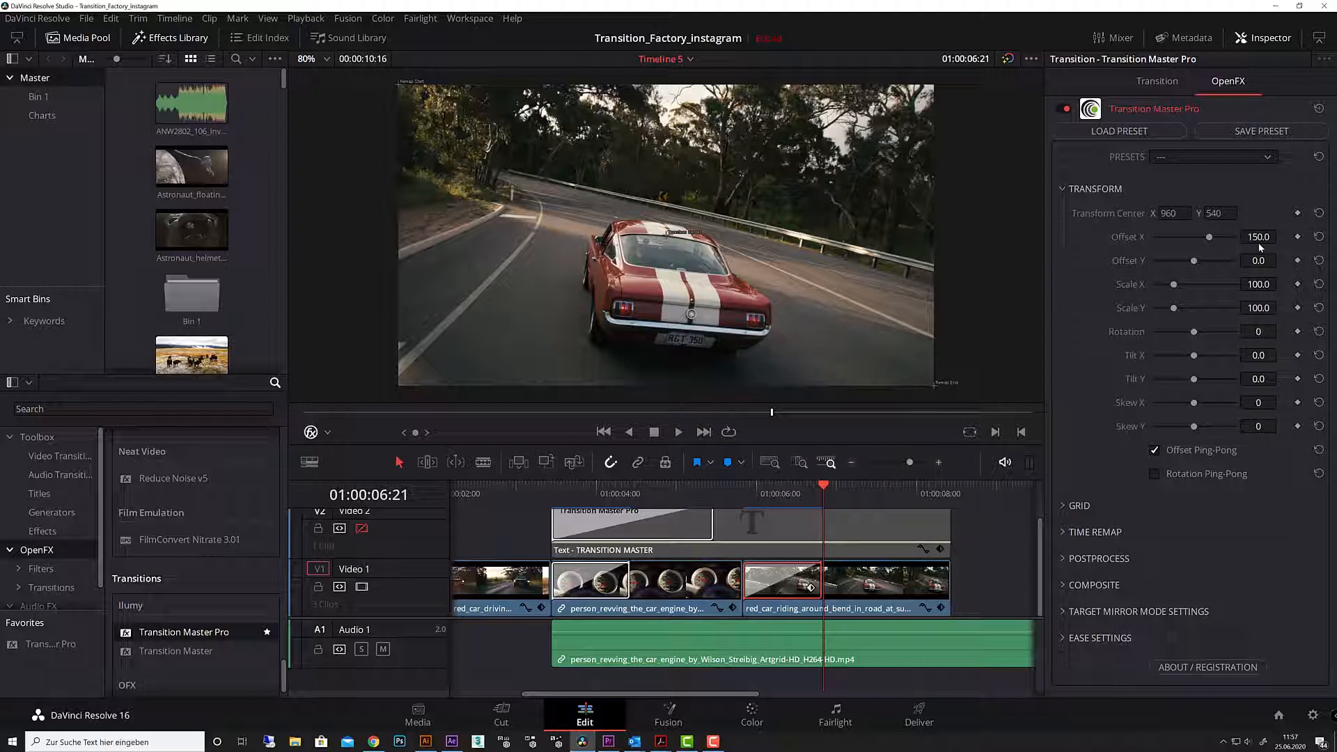
# Turn off Offset Ping-Pong and set the transition's Rotation to 360
pyautogui.click(1154, 450)
pyautogui.click(1261, 332)
pyautogui.write('360')
pyautogui.press('Return')
# Step frame by frame from the cut through the whole transition to check the rotation combined with the offset
pyautogui.moveTo(823, 490); pyautogui.dragTo(748, 496)
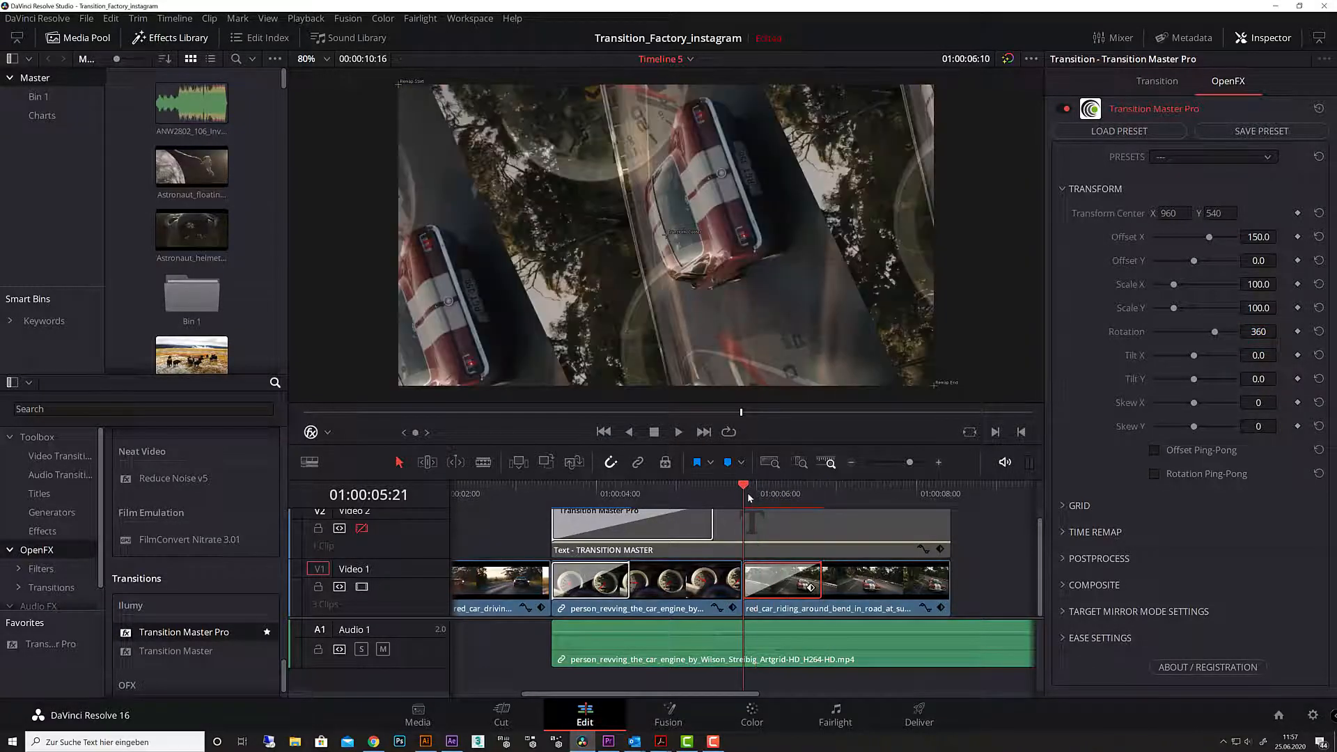
pyautogui.press('Right')
pyautogui.press('Right')
pyautogui.press('Right')
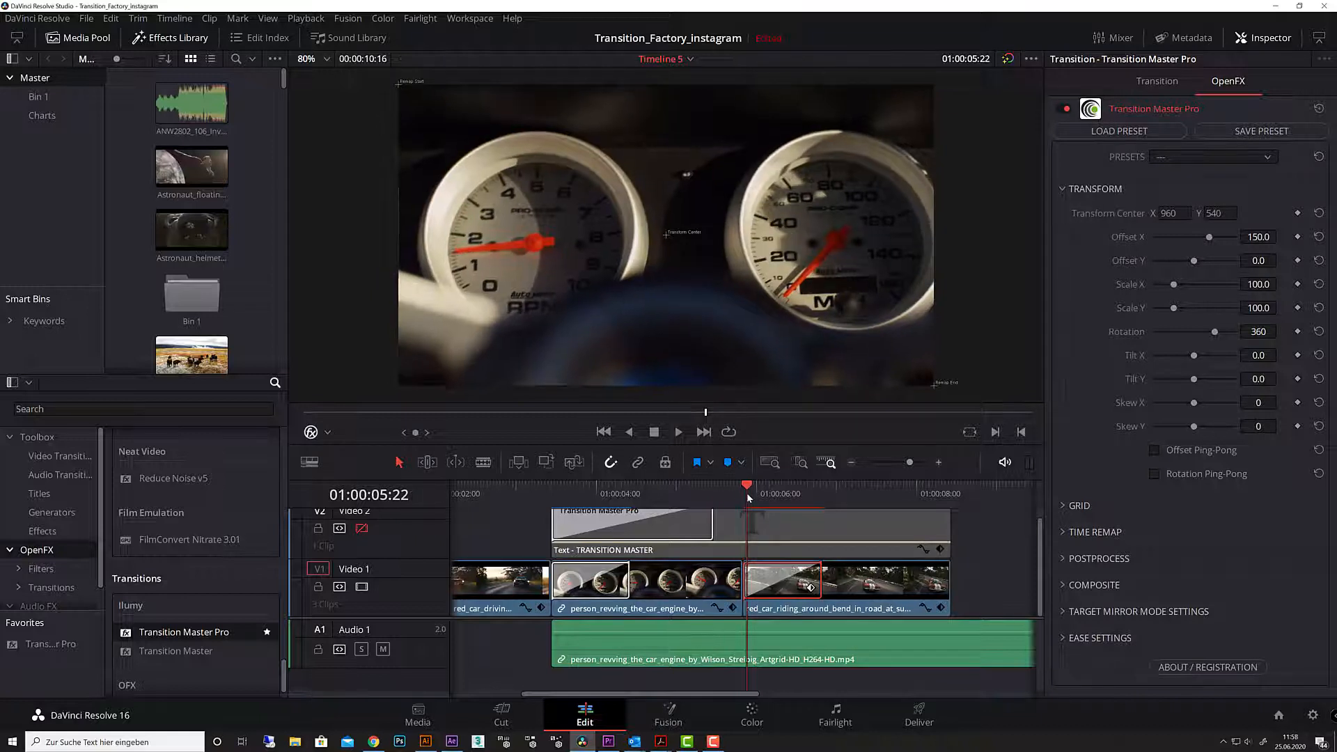
pyautogui.press('Right')
pyautogui.press('Right')
pyautogui.press('Right')
pyautogui.press('Right')
pyautogui.press('Right')
pyautogui.press('Right')
pyautogui.press('Right')
pyautogui.press('Right')
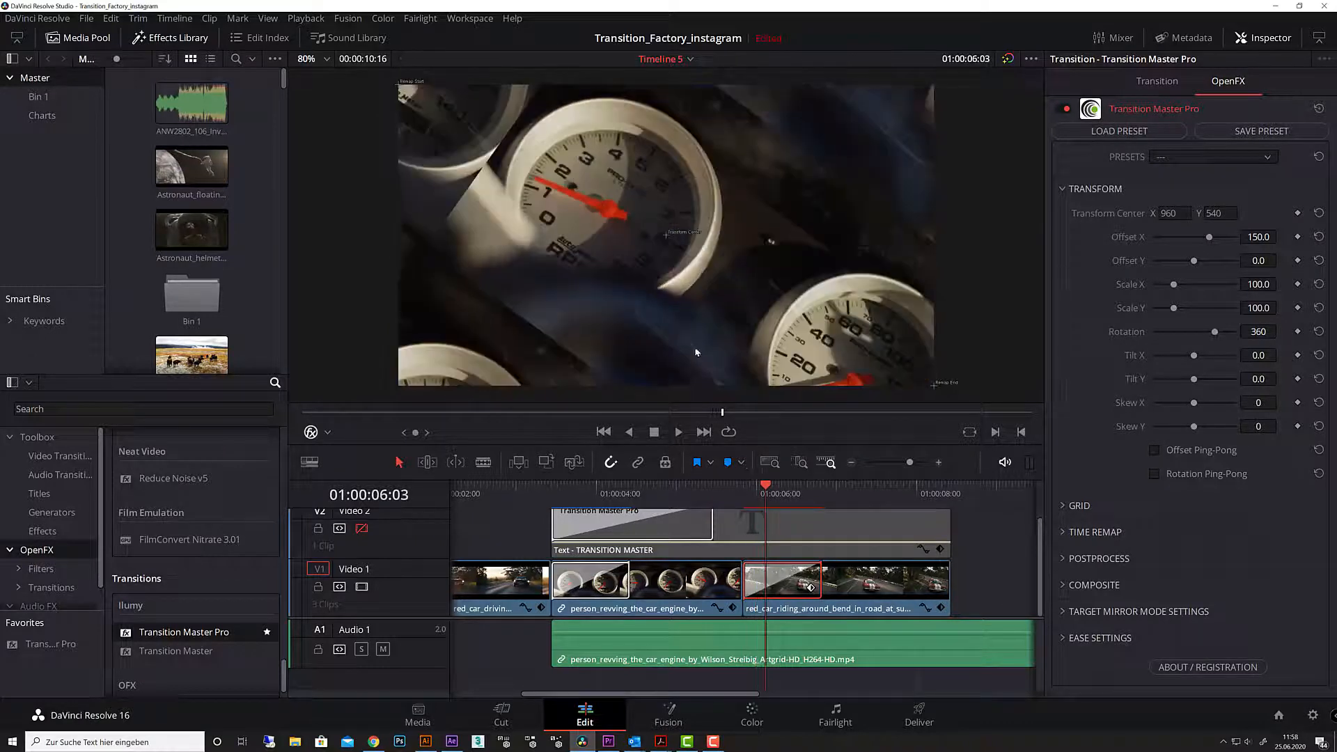
pyautogui.press('Right')
pyautogui.press('Right')
pyautogui.press('Right')
pyautogui.press('Right')
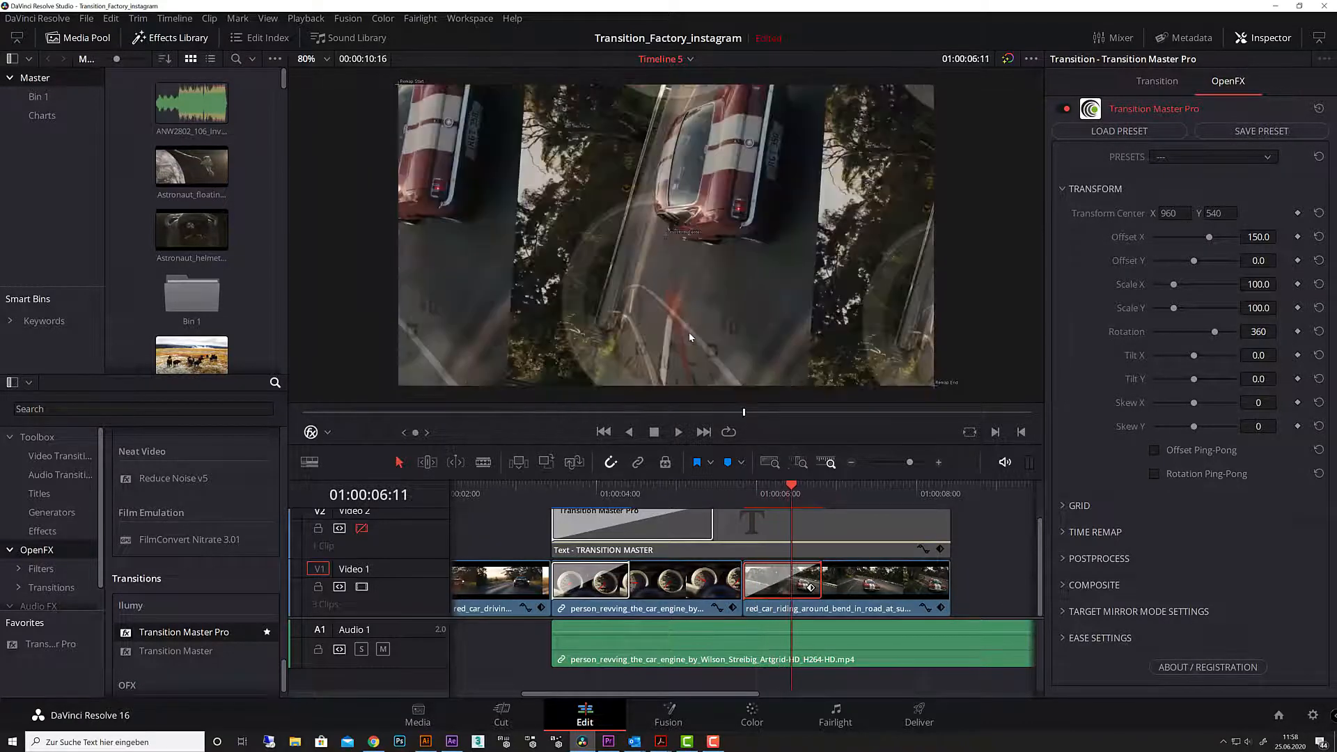
pyautogui.press('Right')
pyautogui.press('Right')
pyautogui.press('Right')
pyautogui.press('Right')
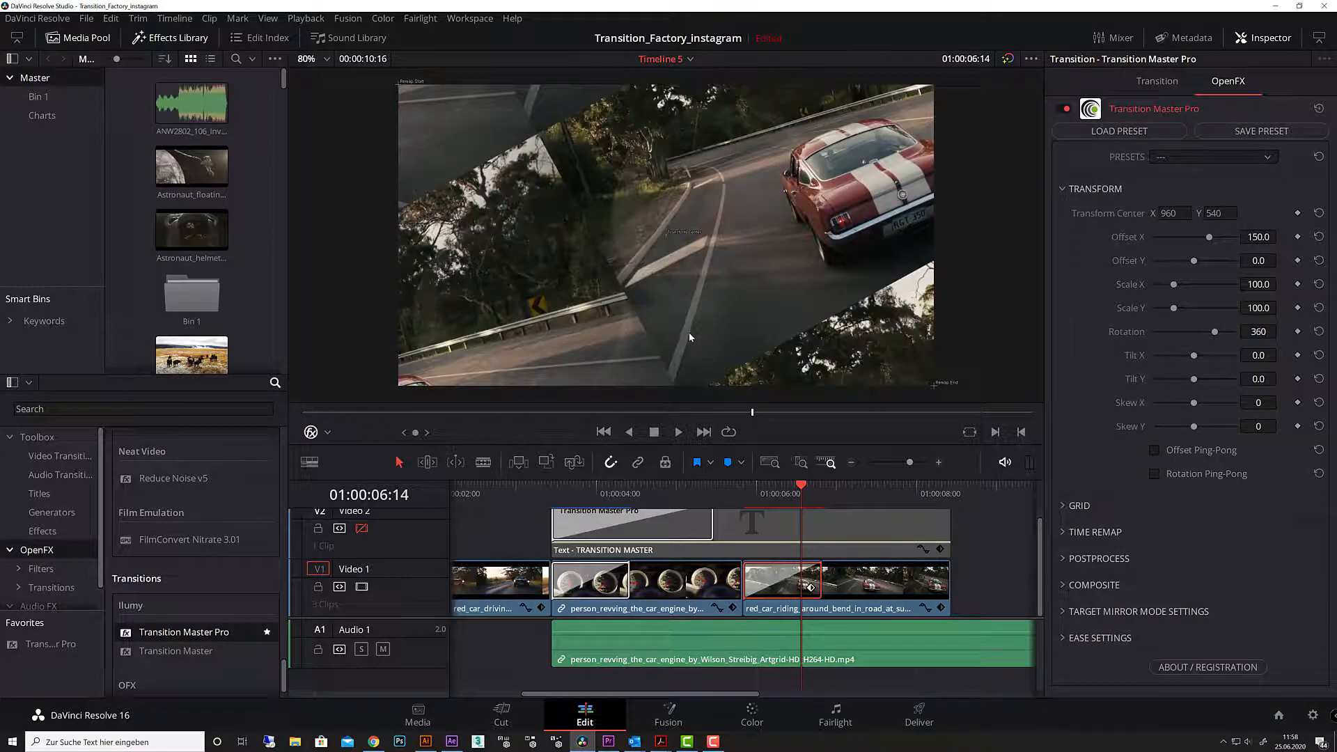
pyautogui.press('Right')
pyautogui.press('Right')
pyautogui.press('Right')
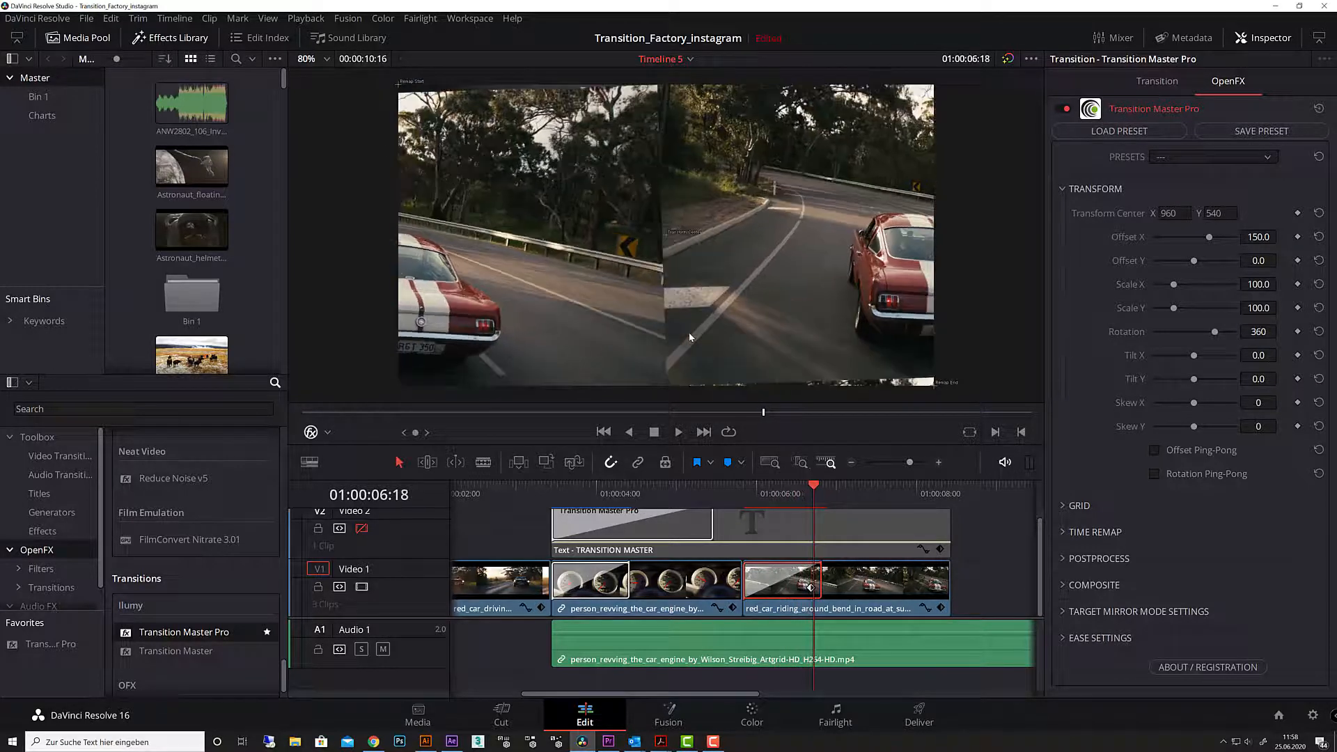
pyautogui.press('Right')
pyautogui.press('Right')
pyautogui.press('Right')
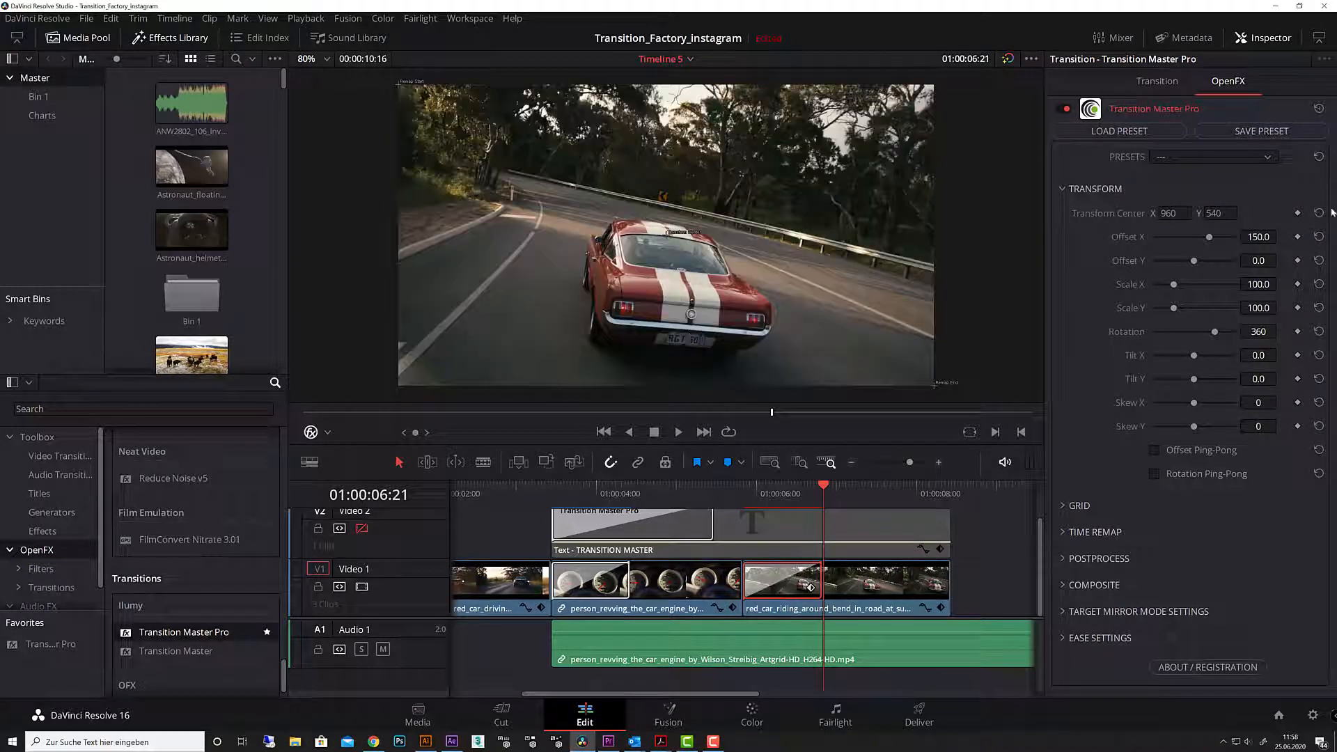
# Reset the transition's Offset X to its default and preview the rotation alone from the cut
pyautogui.click(1318, 237)
pyautogui.moveTo(827, 487); pyautogui.dragTo(753, 499)
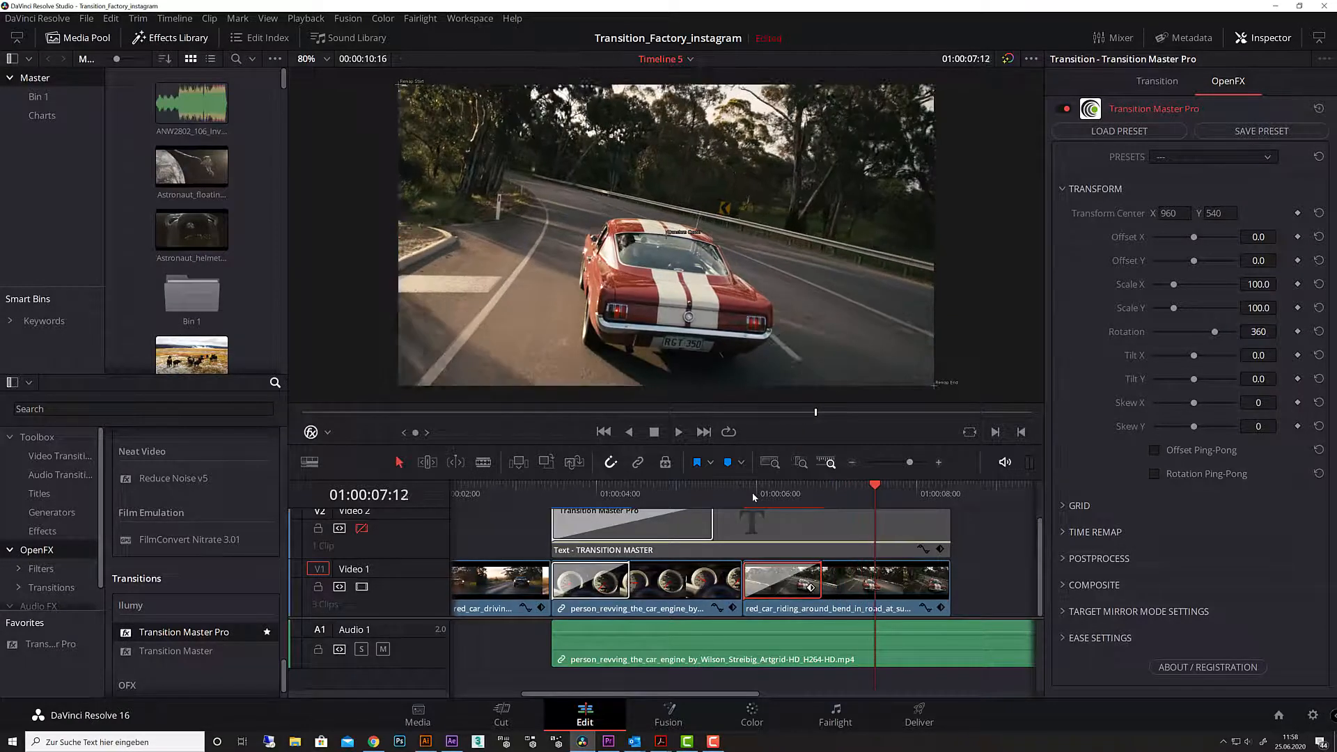
pyautogui.press('Right')
pyautogui.press('Left')
pyautogui.press('Left')
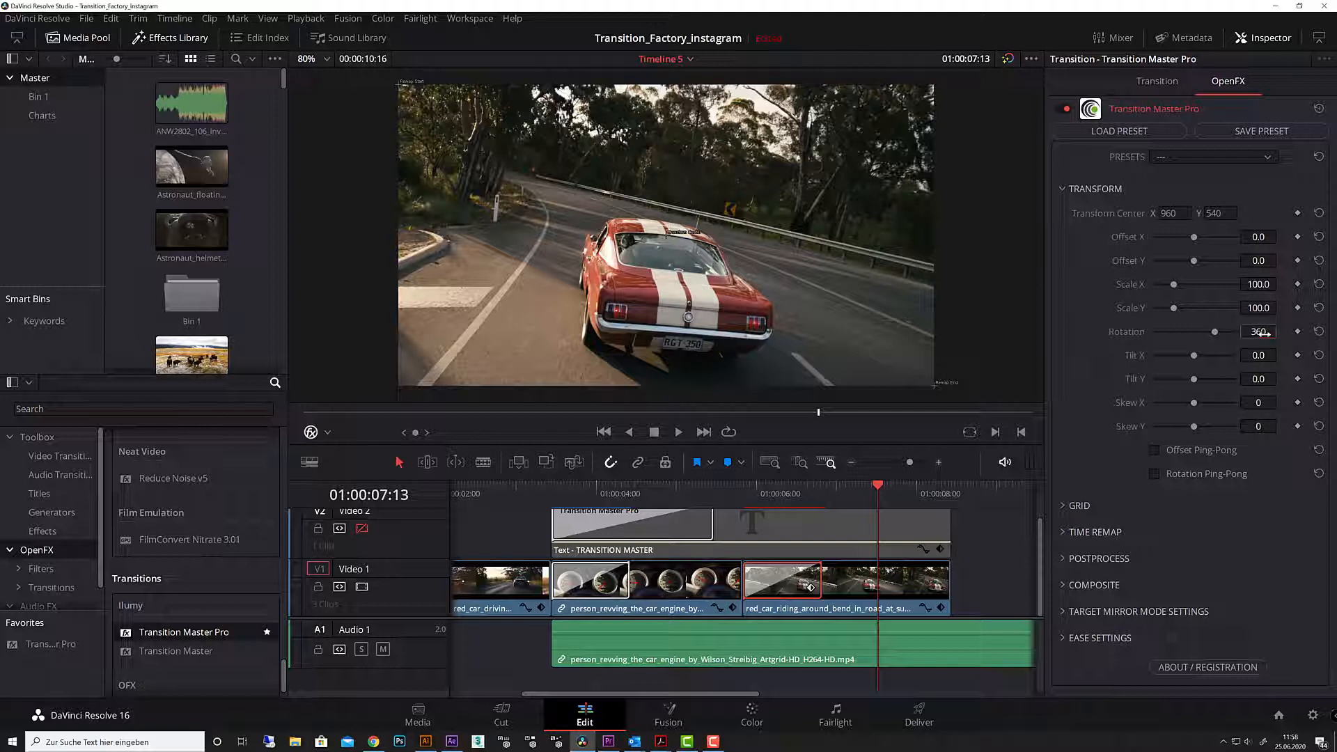
# Set the transition's Rotation to 180 and play it back from the cut
pyautogui.write('180')
pyautogui.press('Return')
pyautogui.moveTo(877, 485); pyautogui.dragTo(745, 491)
pyautogui.press('space')
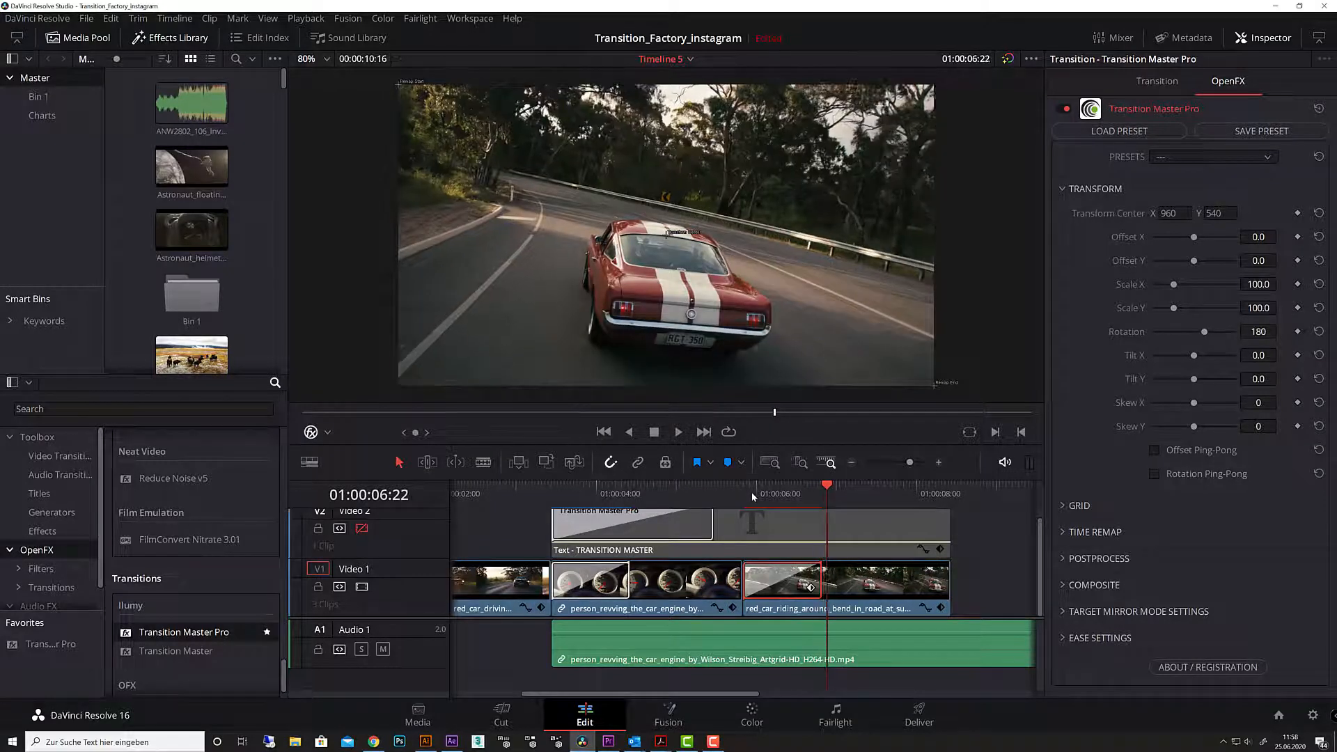
# Step back and forth across the end of the half-turn transition to examine its last frames
pyautogui.press('Left')
pyautogui.press('Left')
pyautogui.press('Left')
pyautogui.press('Left')
pyautogui.press('Left')
pyautogui.press('Left')
pyautogui.press('Right')
pyautogui.press('Right')
pyautogui.press('Right')
pyautogui.press('Right')
pyautogui.press('Left')
pyautogui.press('Left')
pyautogui.press('Left')
pyautogui.press('Left')
pyautogui.press('Left')
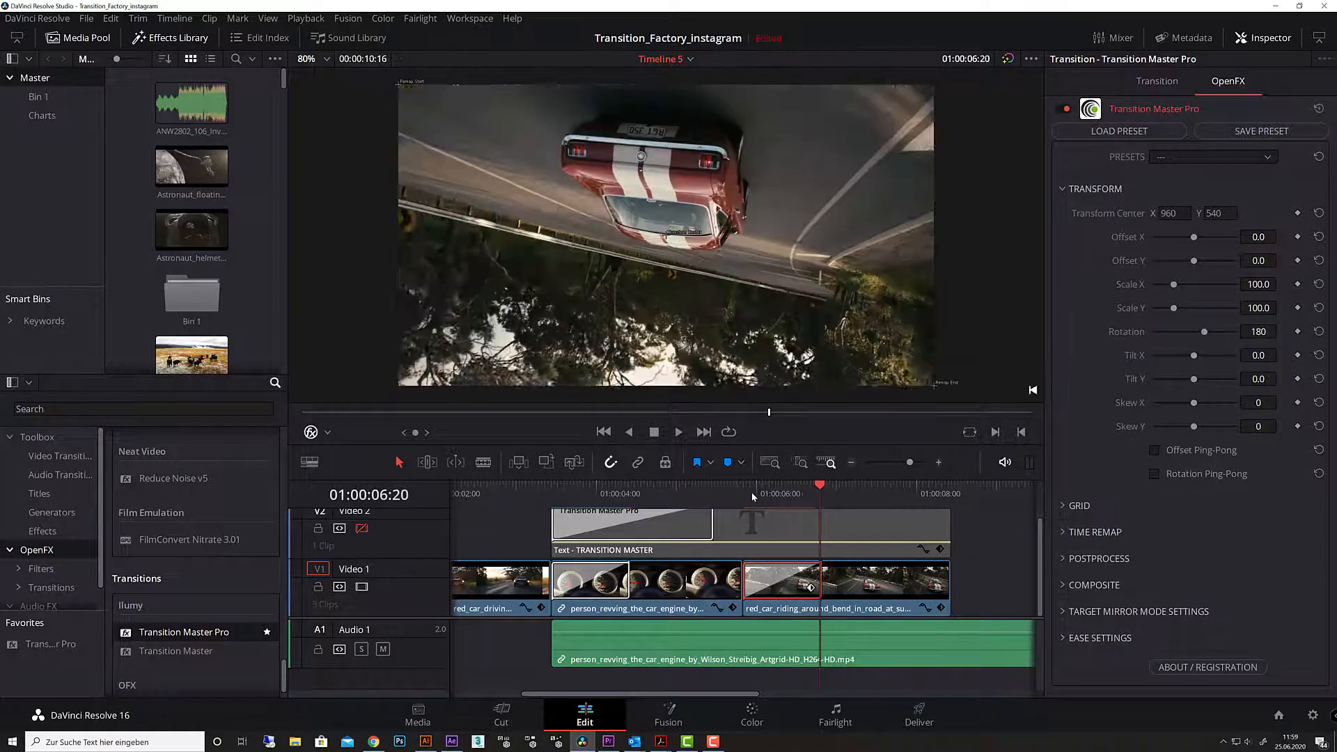
# Turn on Rotation Ping-Pong and preview the transition from the cut
pyautogui.moveTo(800, 494); pyautogui.dragTo(790, 494)
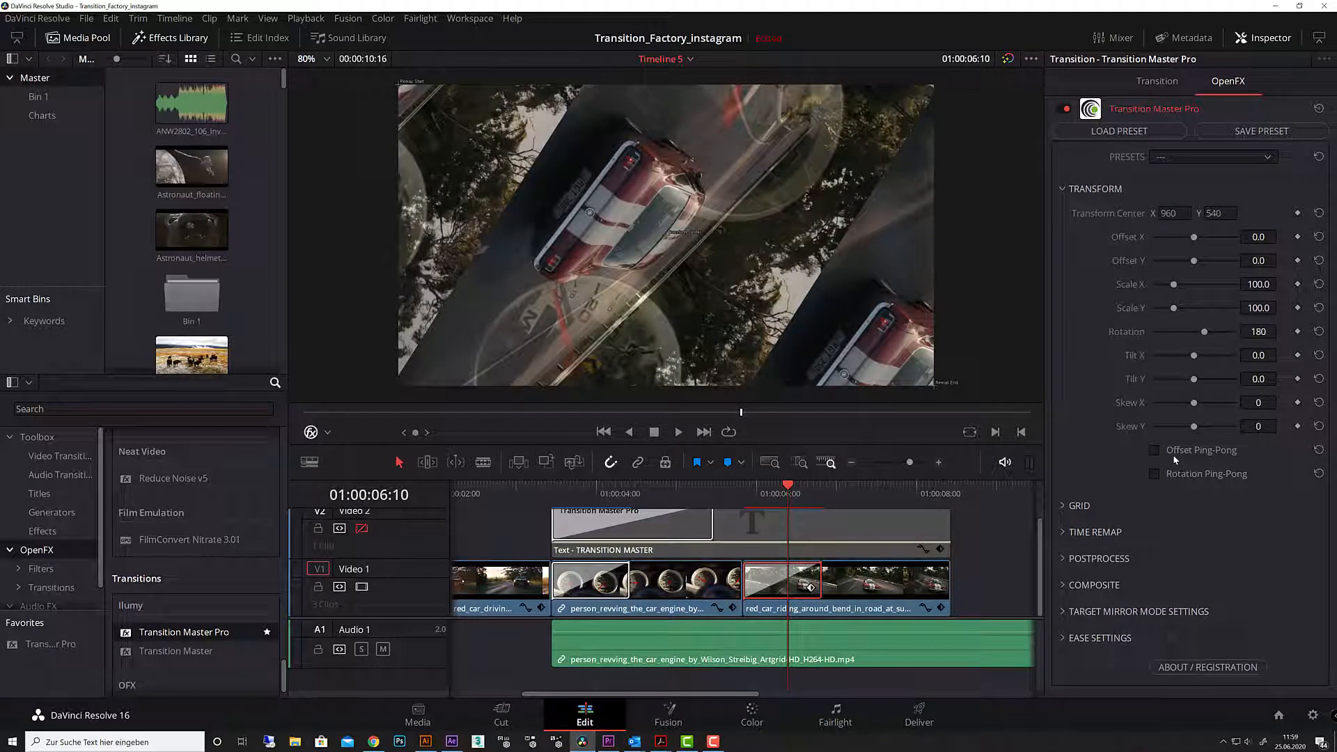
pyautogui.click(1157, 473)
pyautogui.click(743, 497)
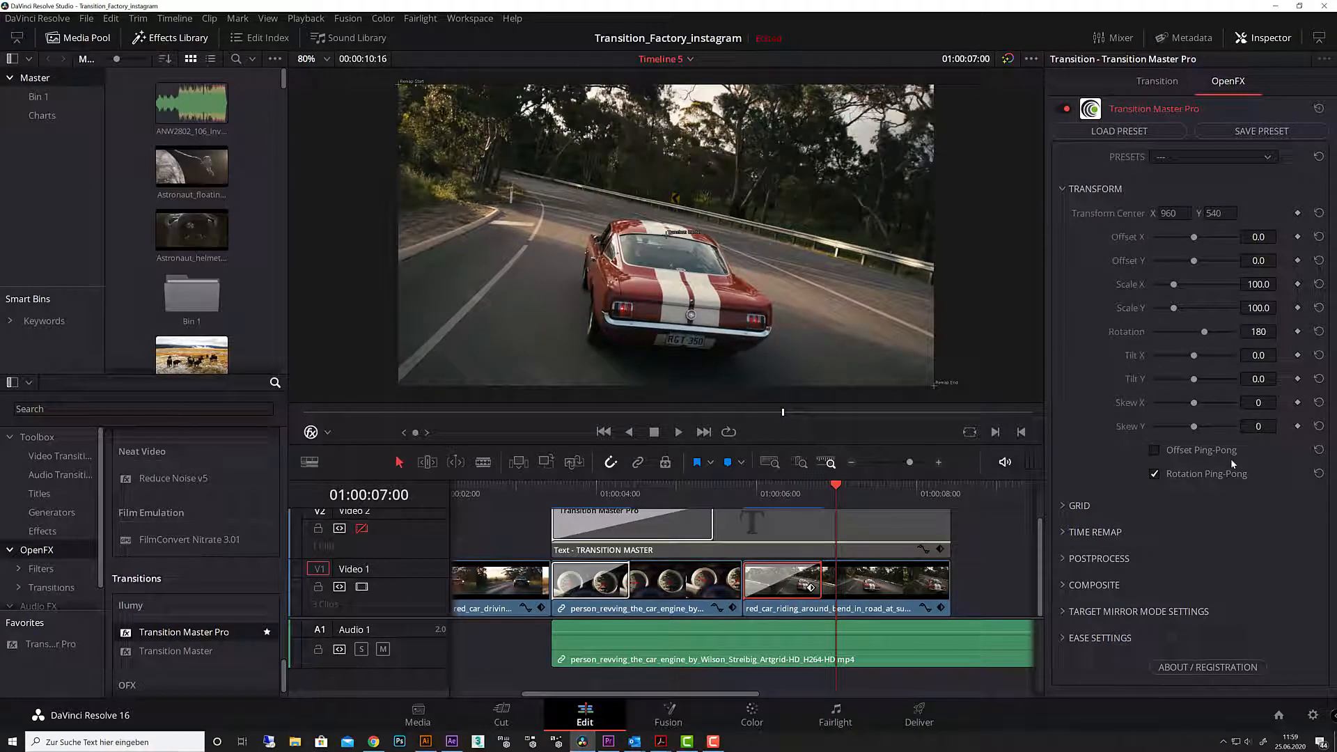
# Turn off Rotation Ping-Pong and raise the transition's Skew X to about 322
pyautogui.click(1151, 473)
pyautogui.moveTo(1194, 402); pyautogui.dragTo(1221, 404)
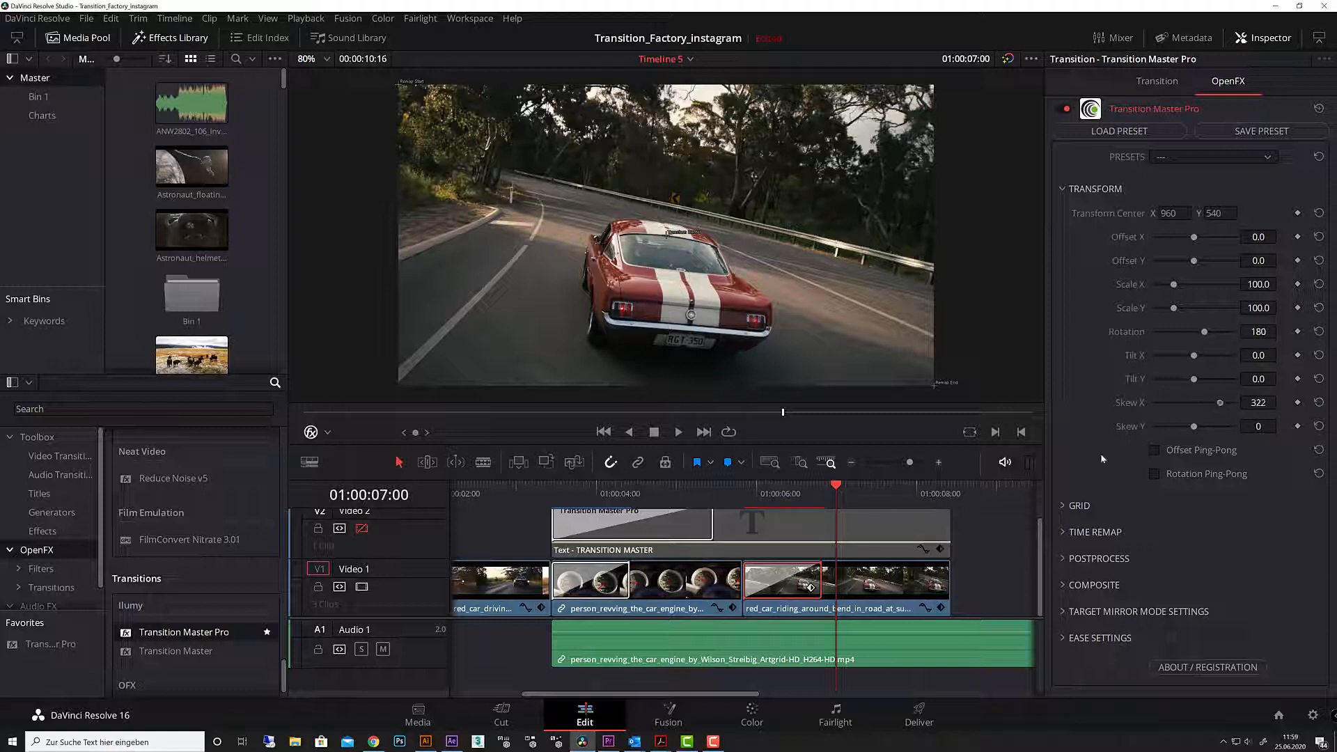
# Play back the skewed transition from the cut and reset its Rotation to the default
pyautogui.click(769, 502)
pyautogui.moveTo(770, 501); pyautogui.dragTo(749, 502)
pyautogui.press('space')
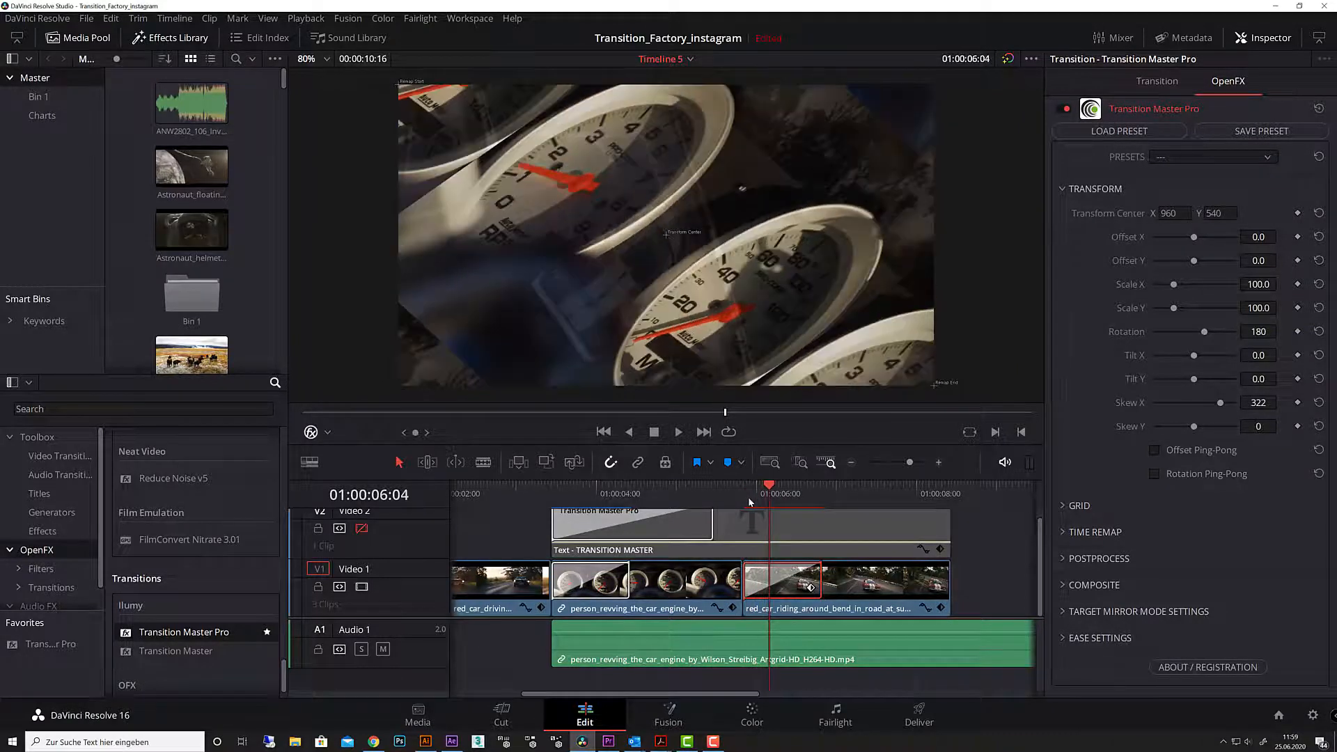
pyautogui.click(1318, 332)
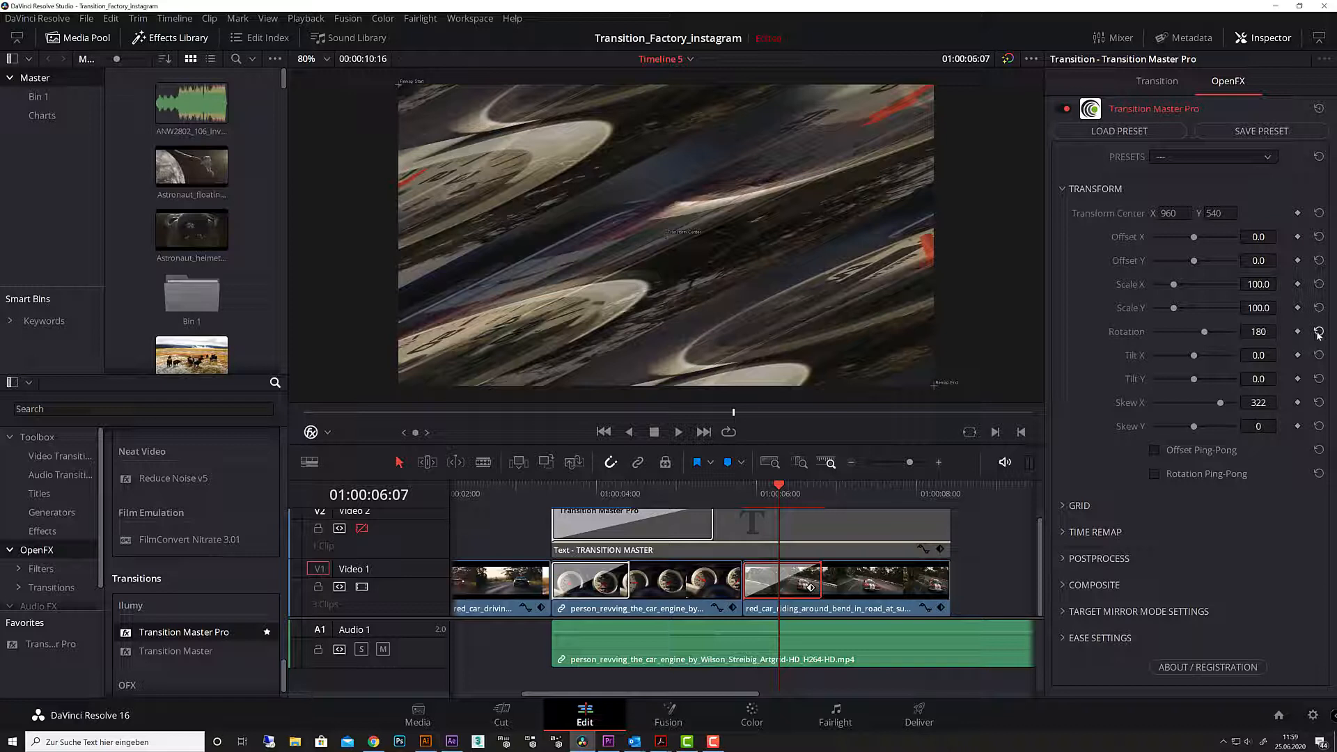
# Review the skewed transition from the cut, step back through its last frames, and park the playhead mid-transition at 01:00:06:09
pyautogui.moveTo(776, 492); pyautogui.dragTo(746, 492)
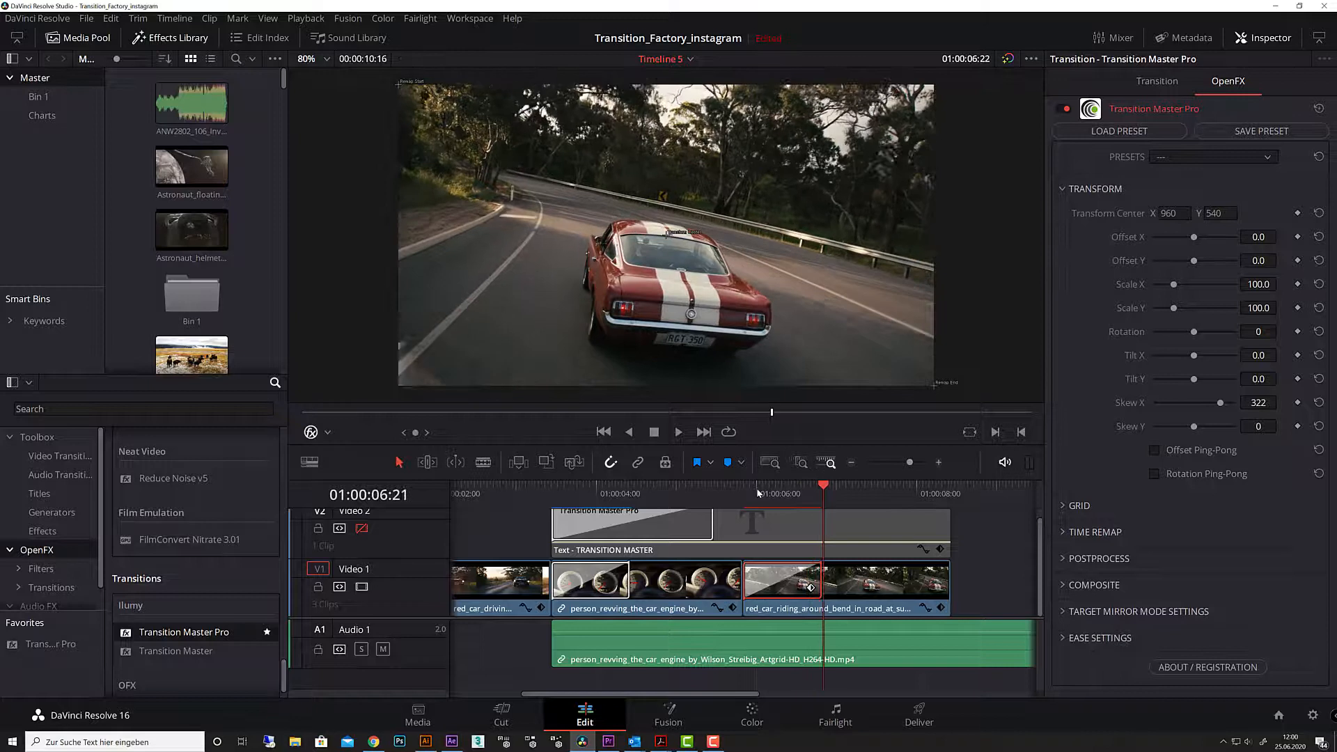
pyautogui.press('Left')
pyautogui.press('Left')
pyautogui.press('Left')
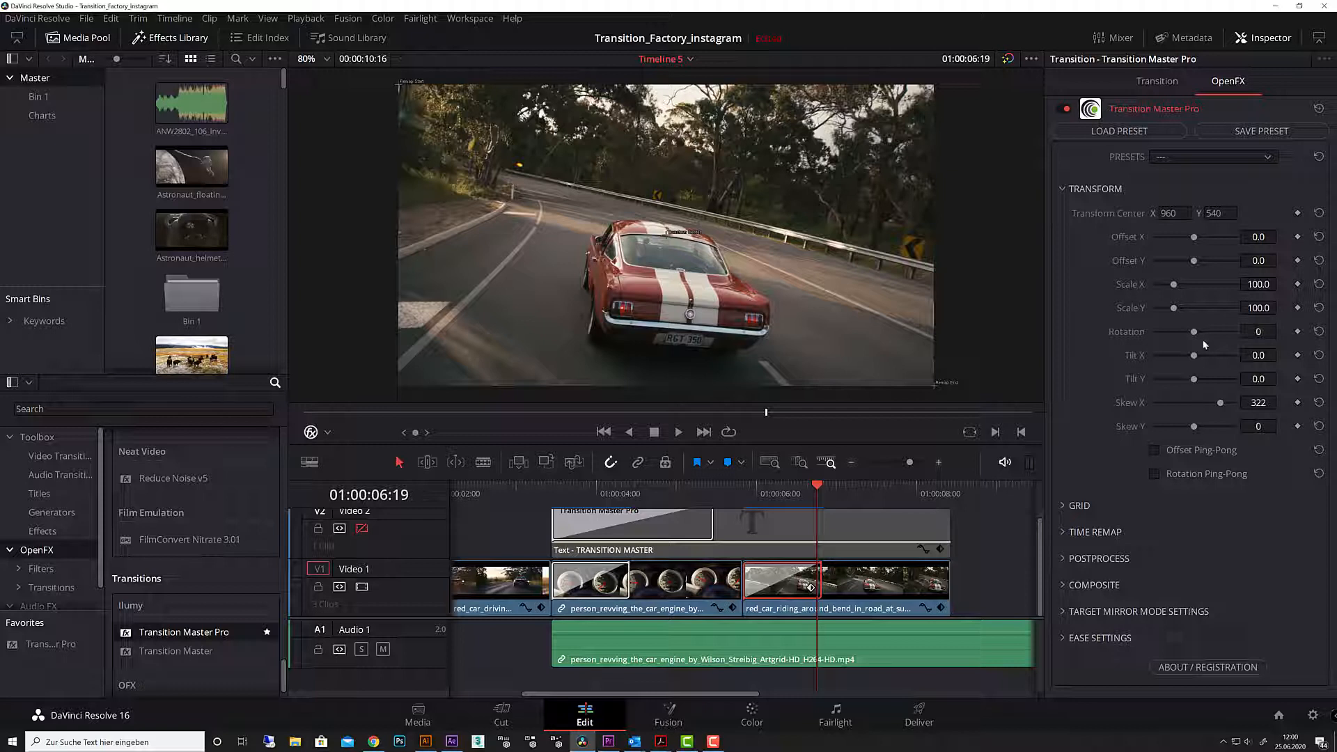
pyautogui.moveTo(816, 500); pyautogui.dragTo(785, 495)
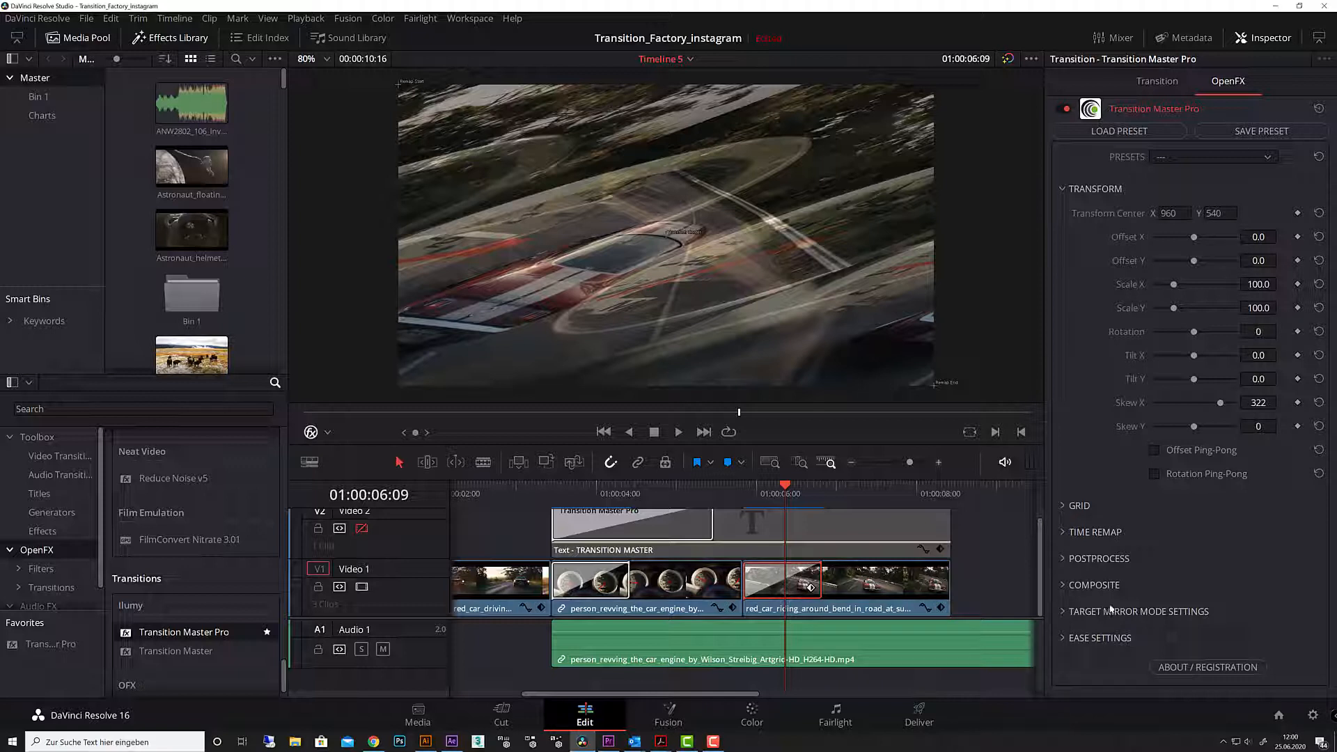
# Set the transition's Composite Layer Mode to Source Fade Out, Target Static
pyautogui.click(1061, 587)
pyautogui.scroll(-2, 1145, 576)
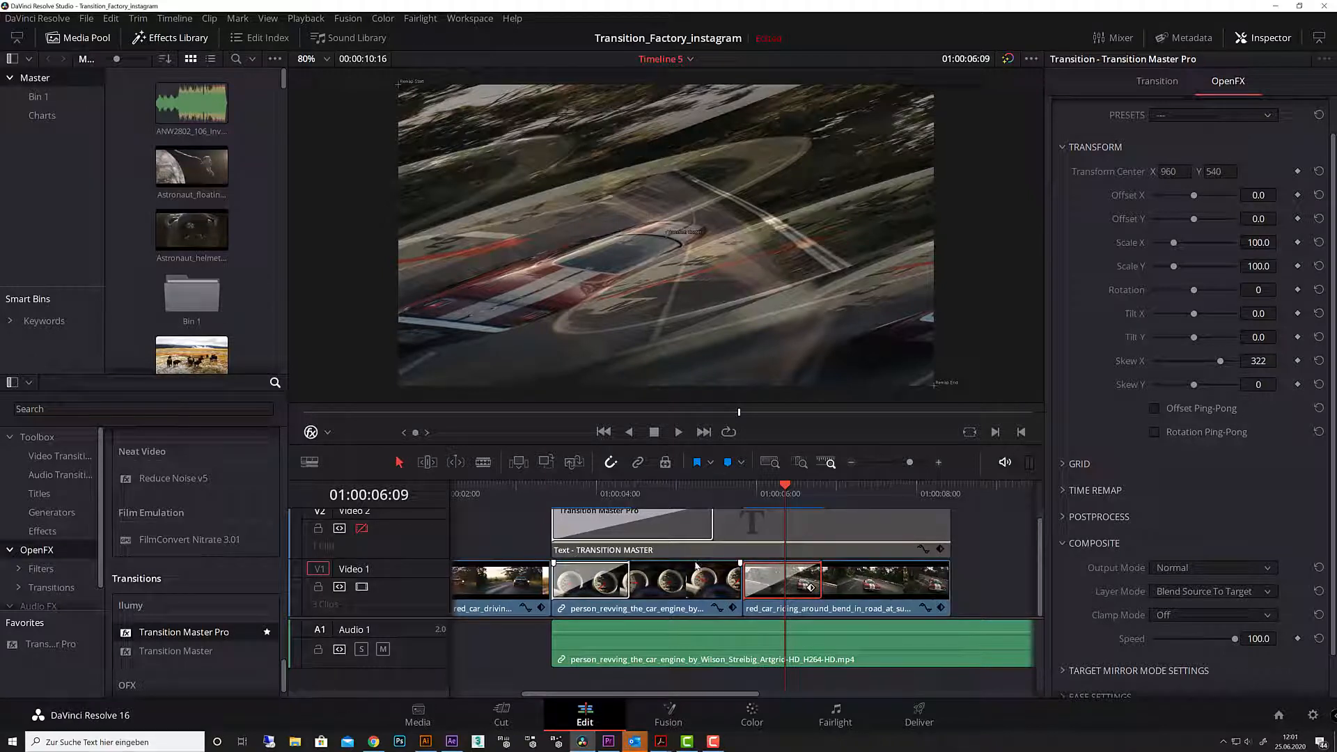
pyautogui.click(1222, 592)
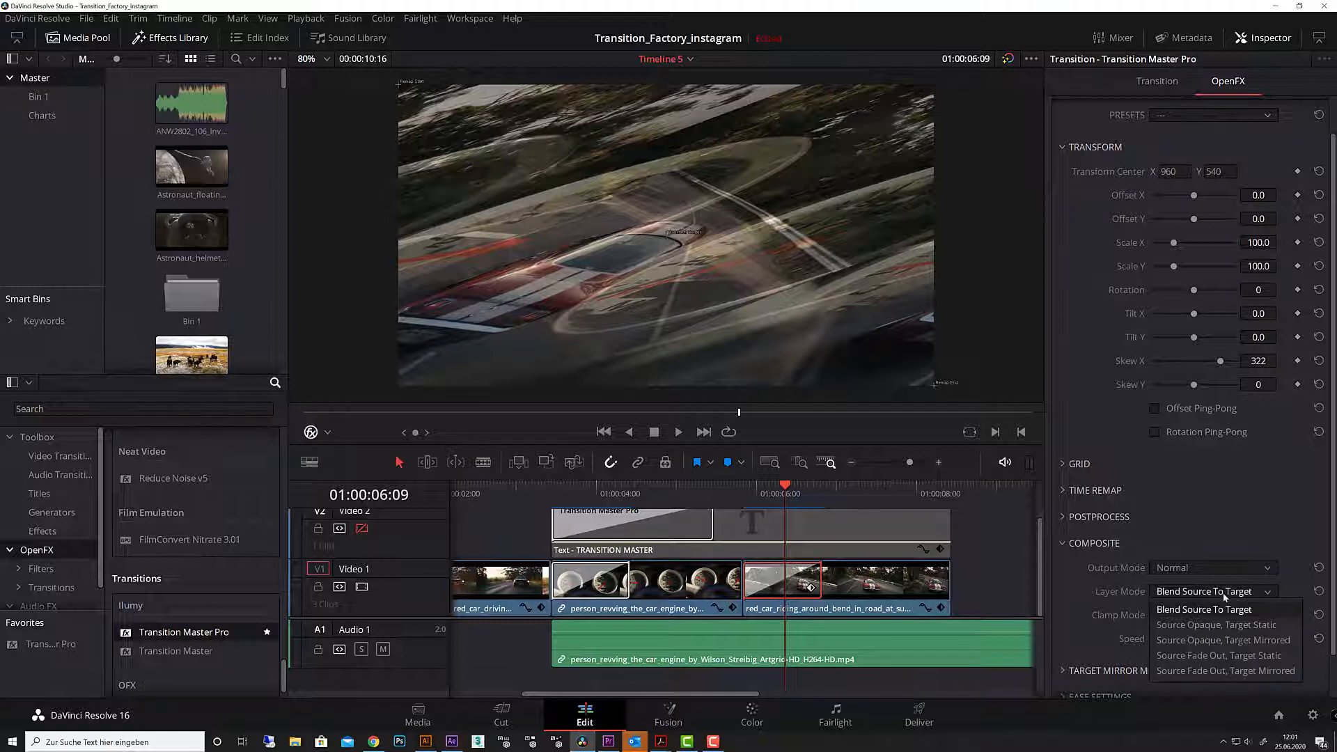
pyautogui.click(1218, 657)
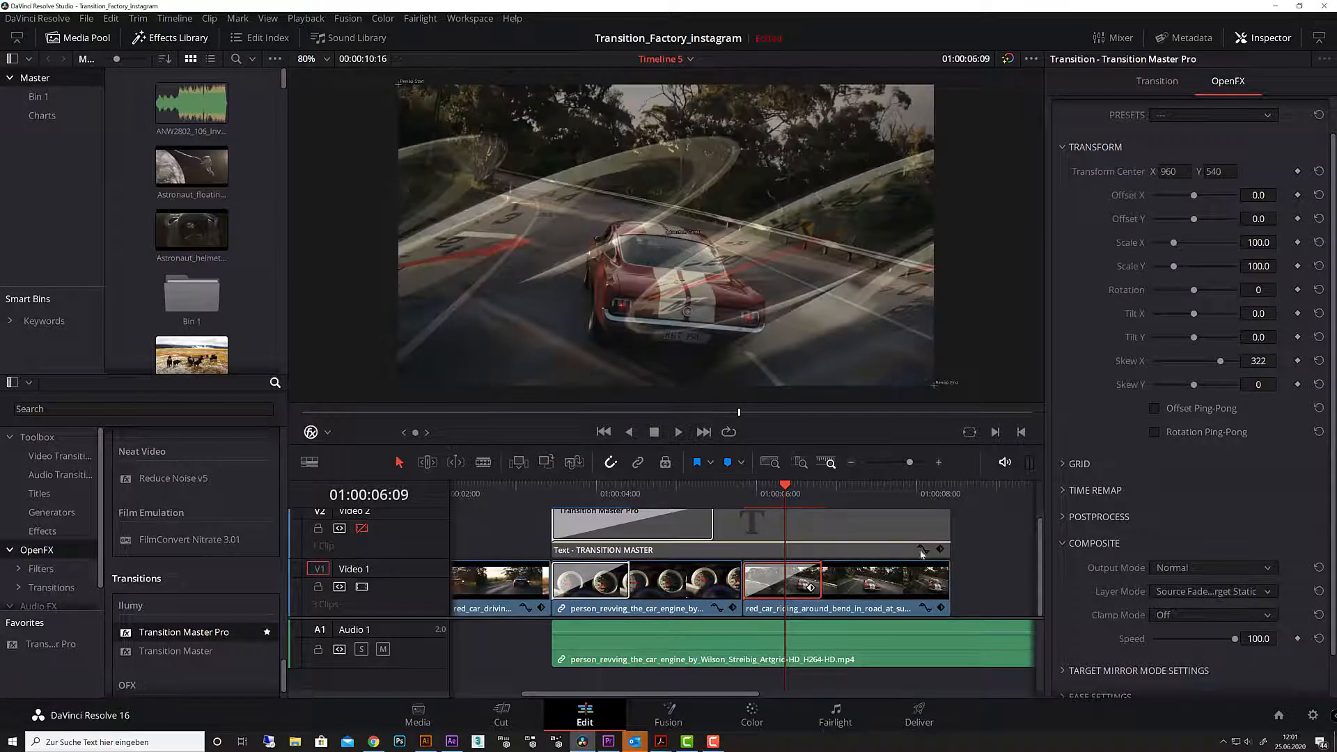
# Scrub through the transition and play it twice from the cut to examine the skewed source fading over the static target
pyautogui.moveTo(798, 495); pyautogui.dragTo(747, 494)
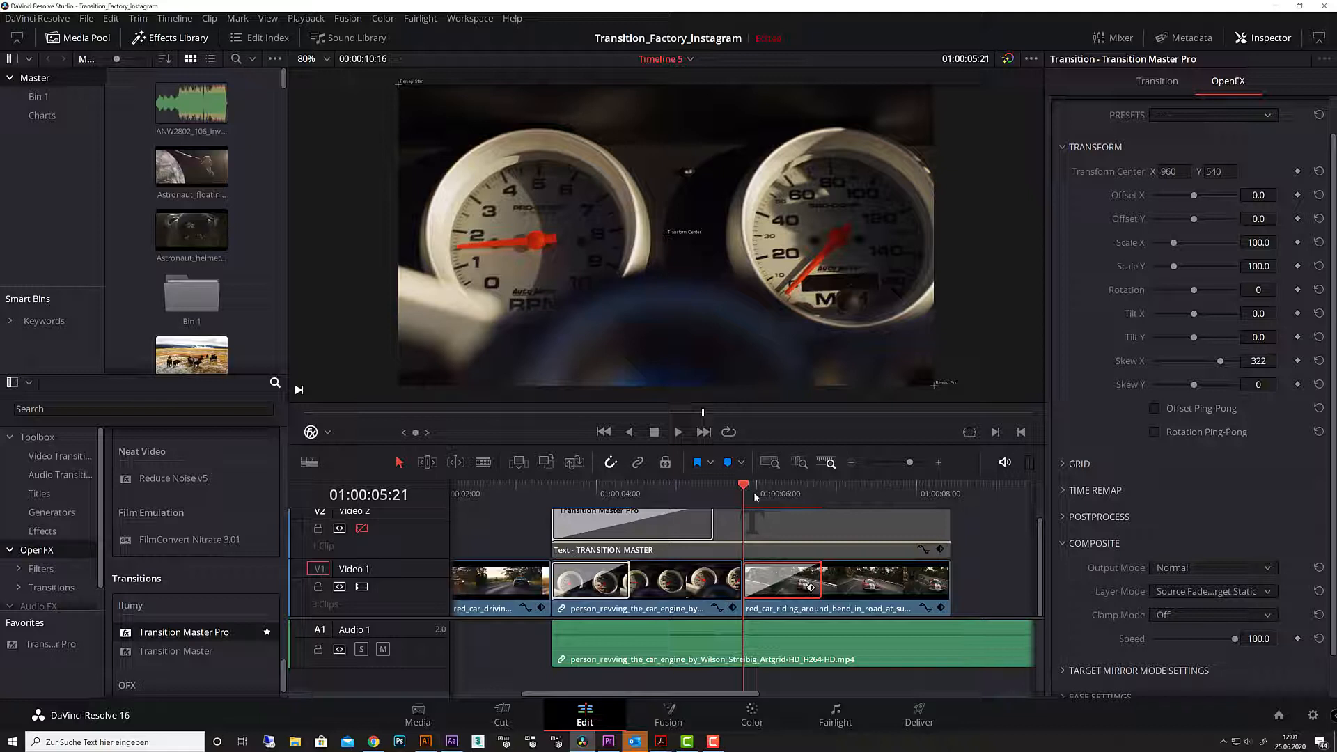
pyautogui.click(763, 495)
pyautogui.moveTo(763, 495); pyautogui.dragTo(778, 495)
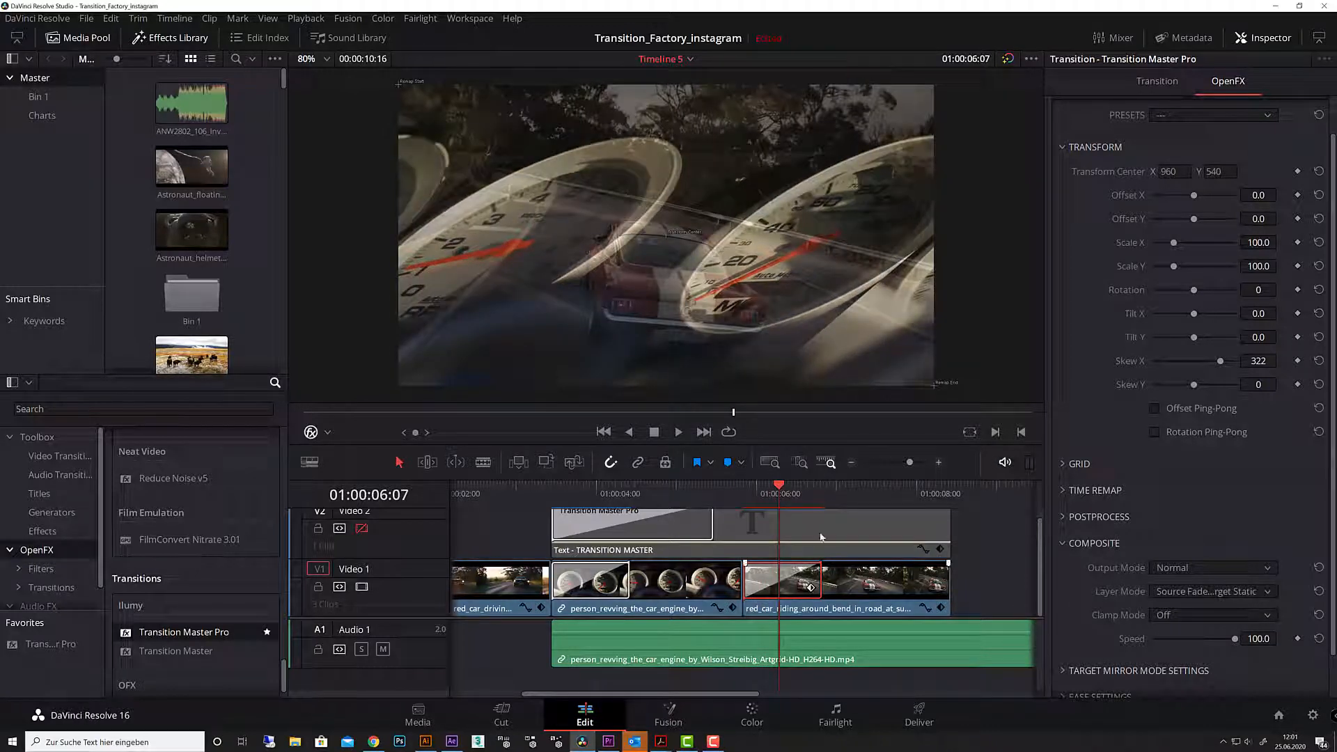
pyautogui.click(783, 493)
pyautogui.moveTo(783, 493); pyautogui.dragTo(747, 500)
pyautogui.press('space')
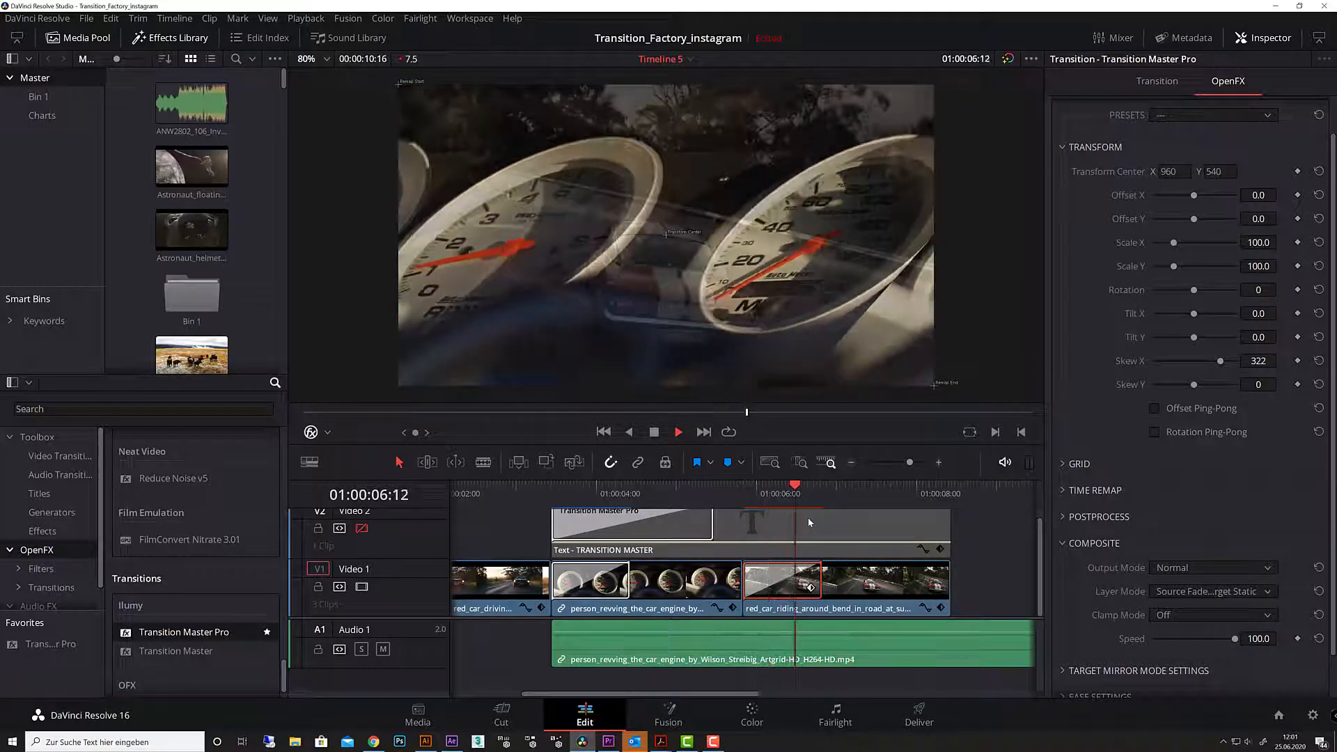
pyautogui.moveTo(802, 500); pyautogui.dragTo(745, 499)
pyautogui.press('space')
# Park the playhead mid-transition at 01:00:06:07 and set the Layer Mode back to Blend Source To Target
pyautogui.click(780, 499)
pyautogui.click(780, 500)
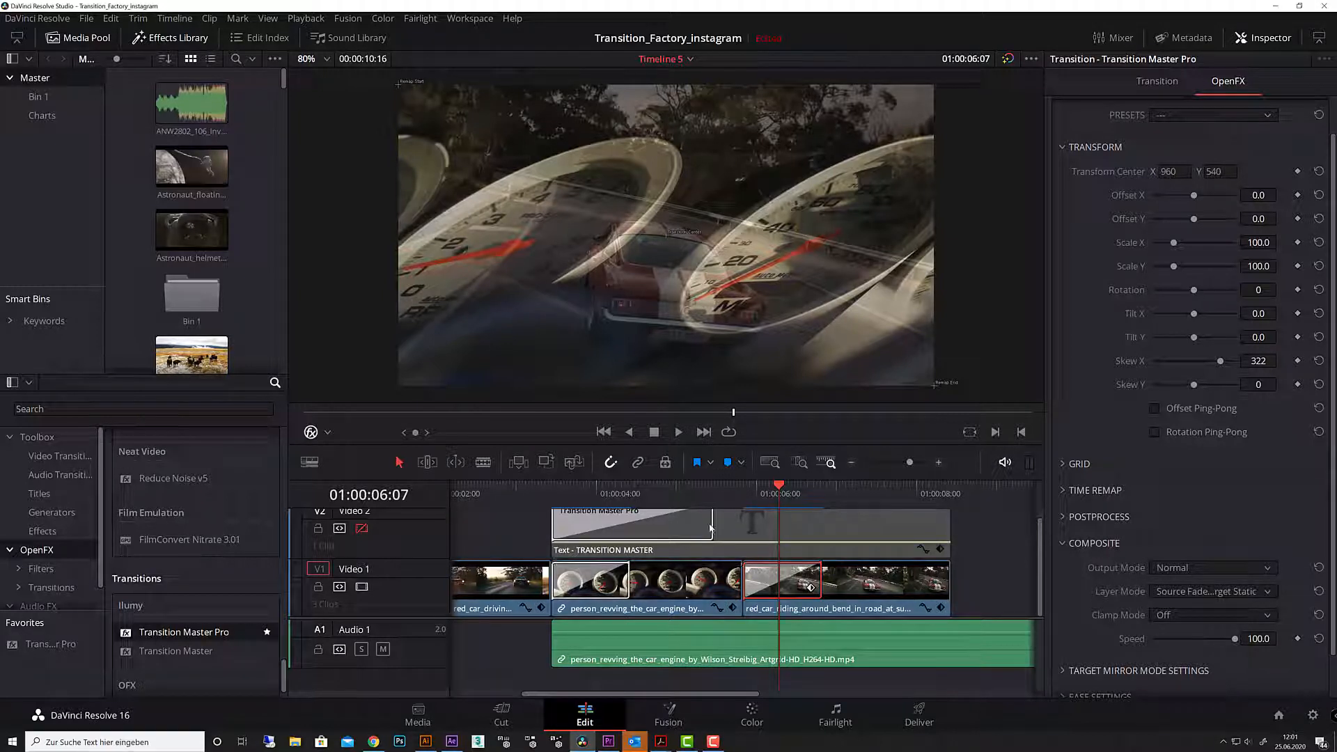
pyautogui.click(1218, 596)
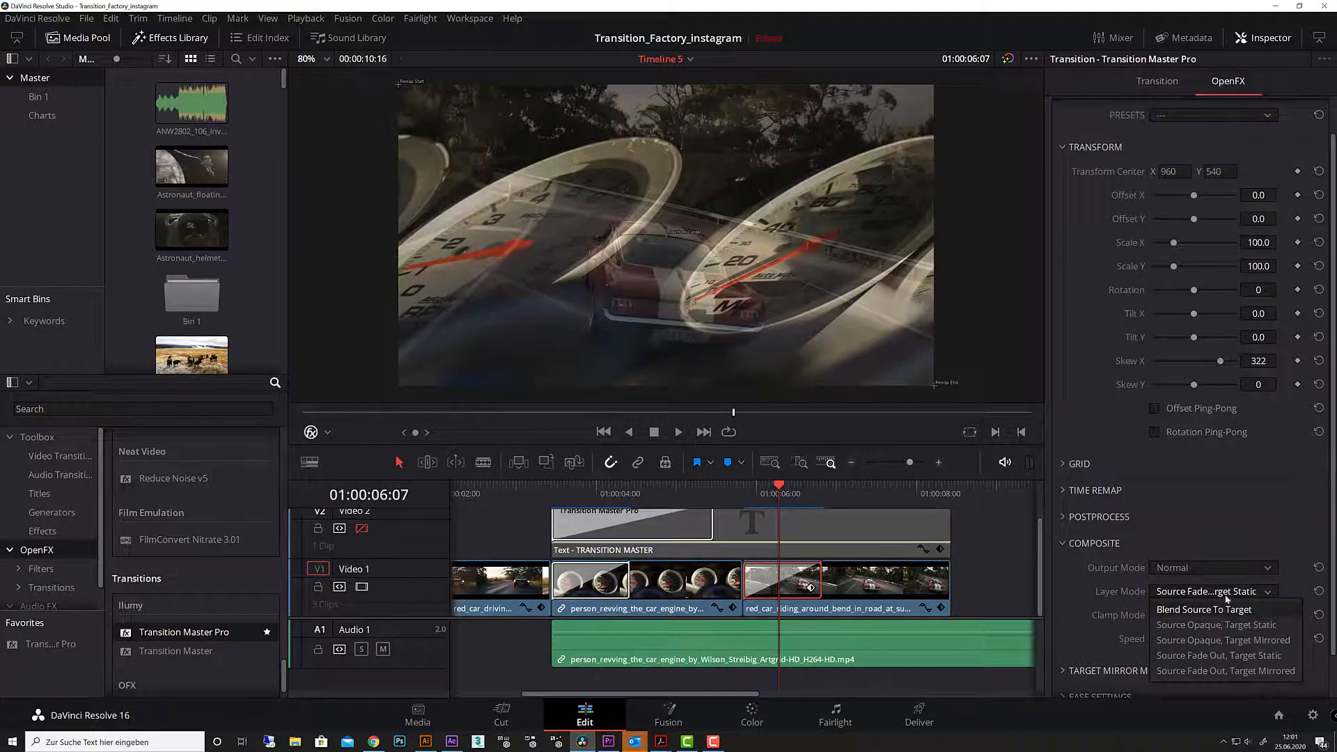
pyautogui.click(1223, 610)
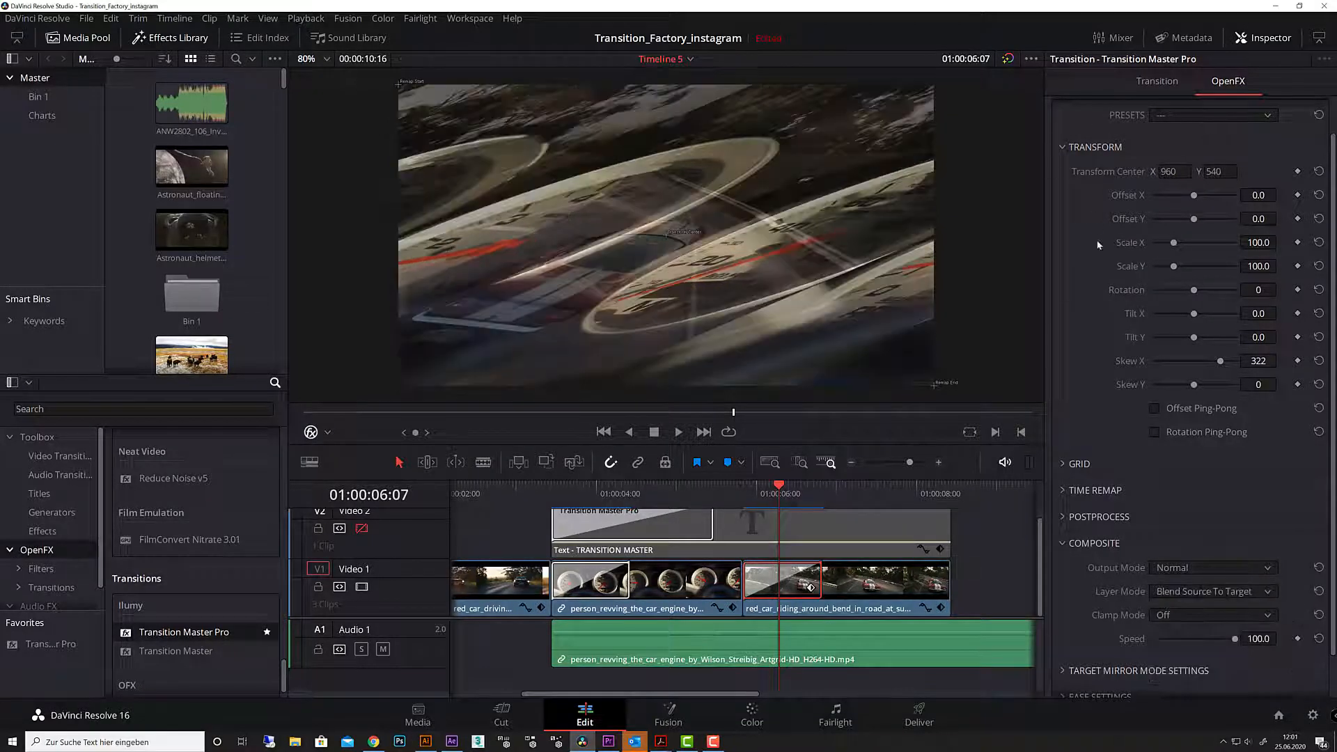